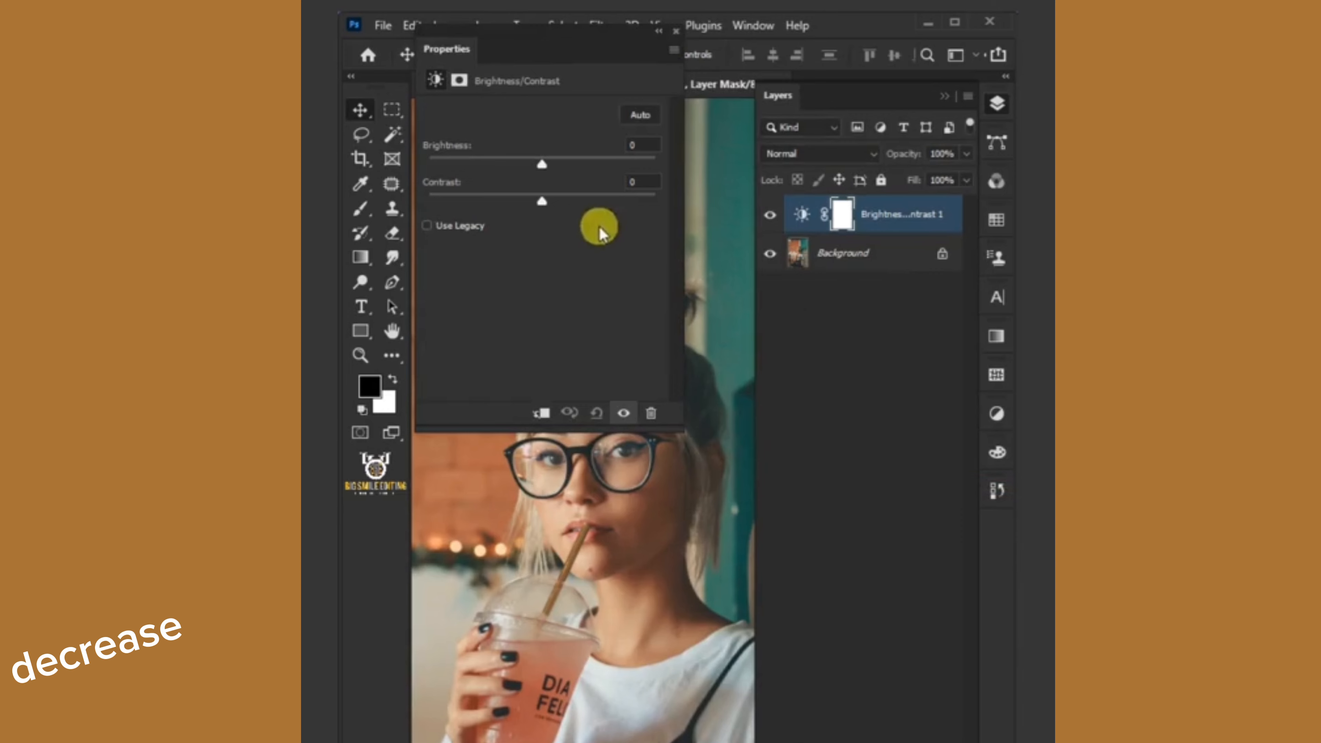
Set the Brightness/Contrast adjustment layer to brightness -150 and contrast 100
{"action": "left_click_drag", "start_coordinate": [544, 163], "coordinate": [428, 156]}
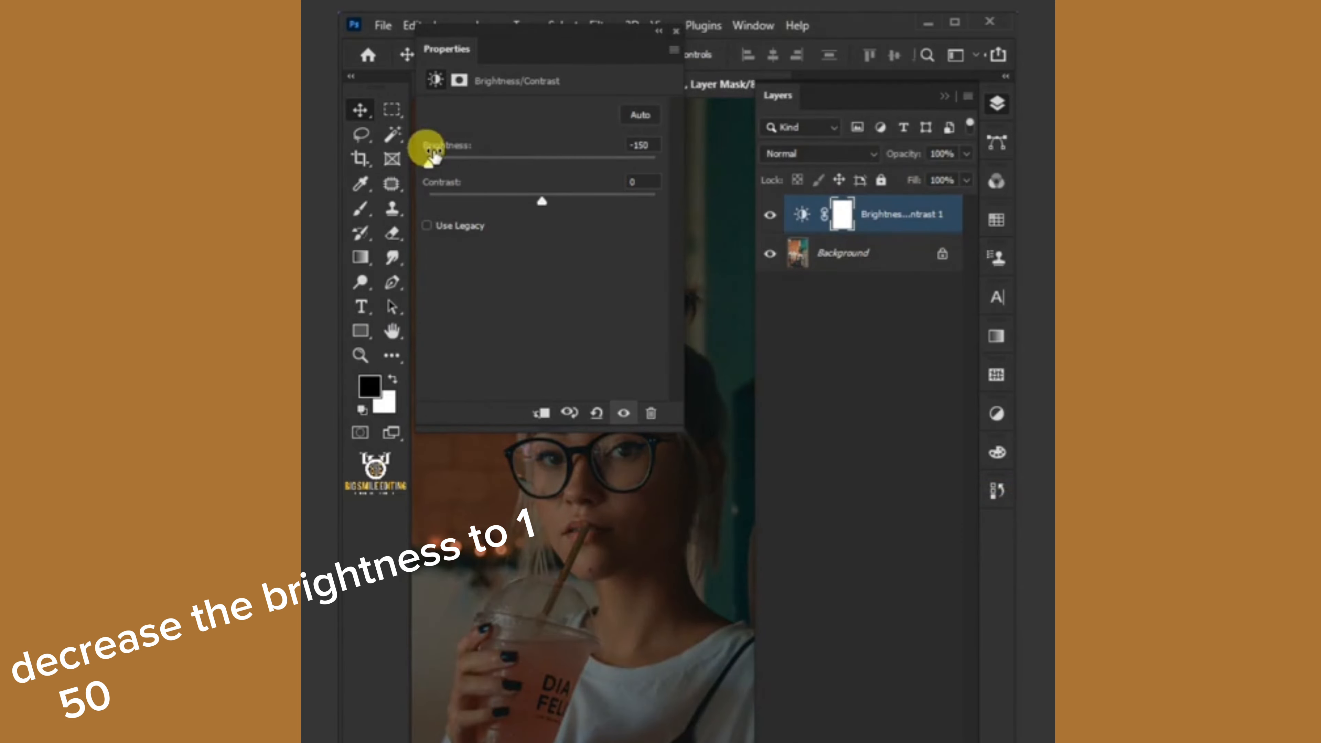
{"action": "left_click_drag", "start_coordinate": [542, 202], "coordinate": [665, 214]}
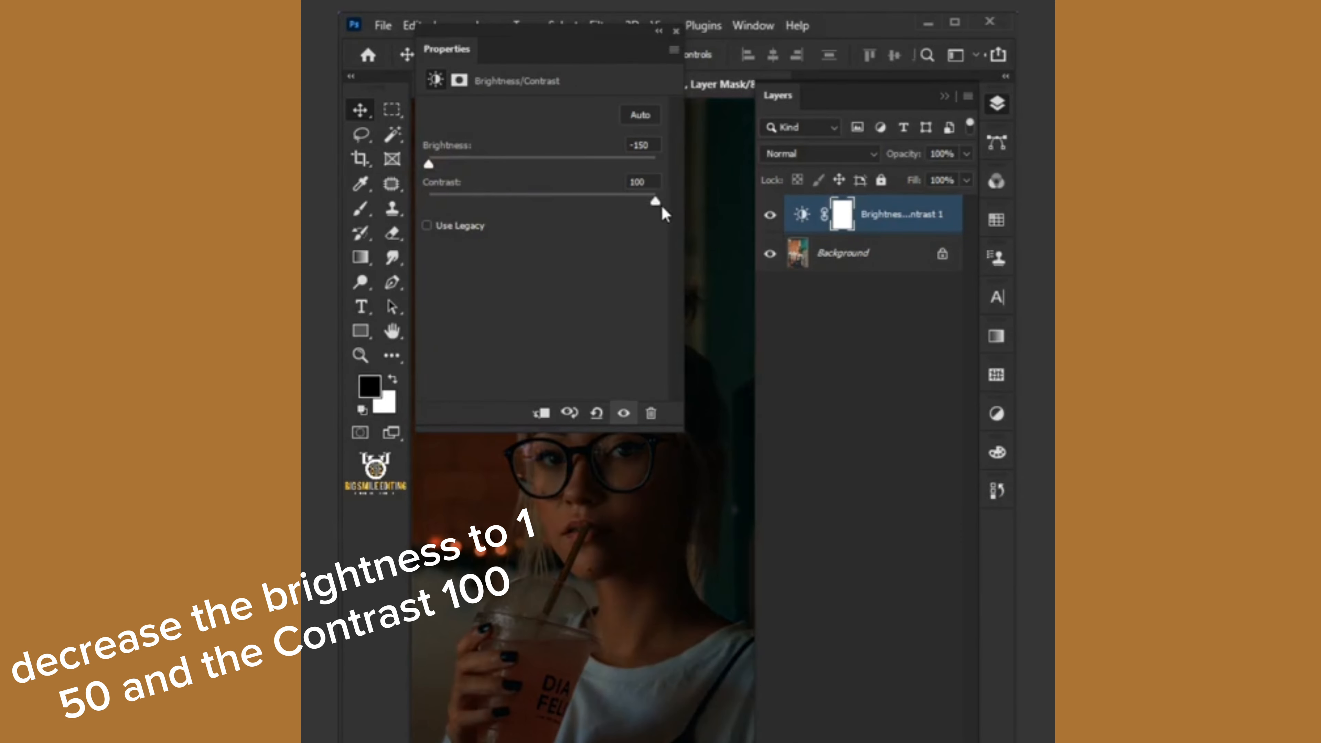
{"action": "left_click", "coordinate": [676, 31]}
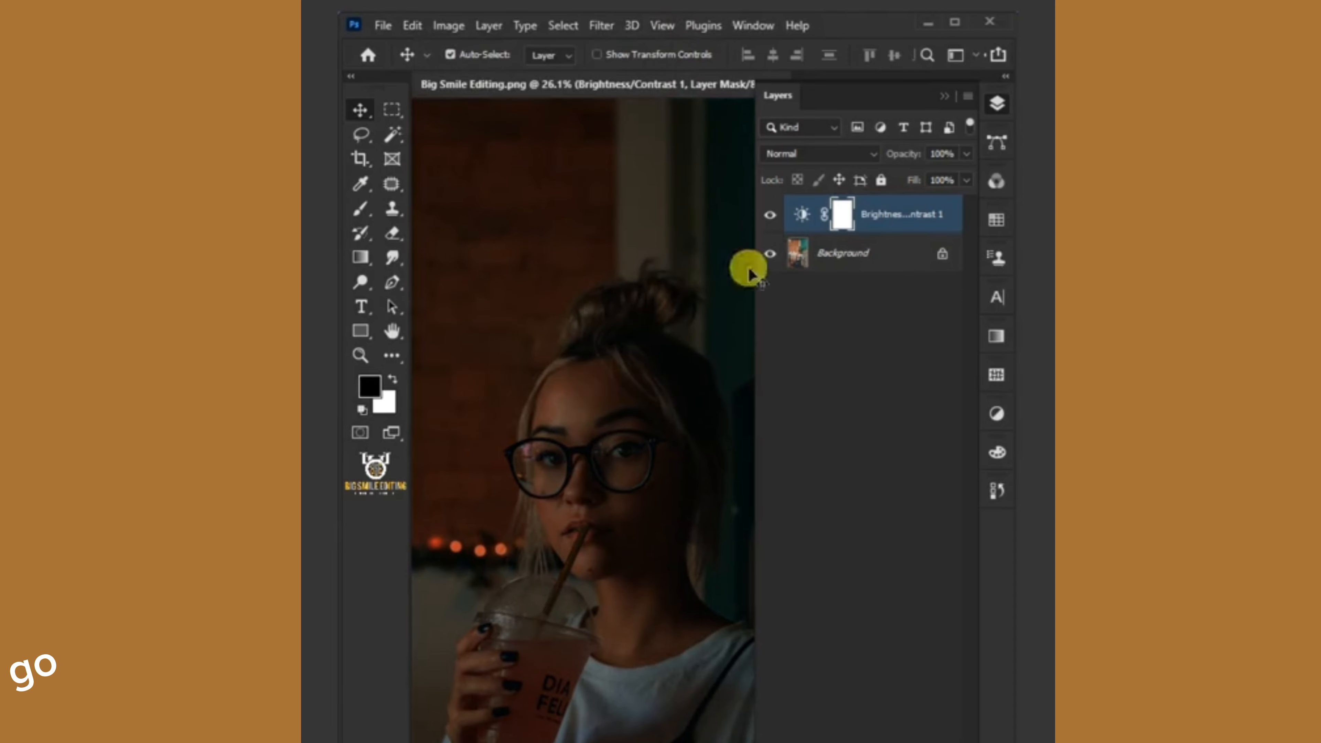
Add a Hue/Saturation adjustment layer with Colorize enabled, hue 185 and saturation 35
{"action": "left_click", "coordinate": [865, 736]}
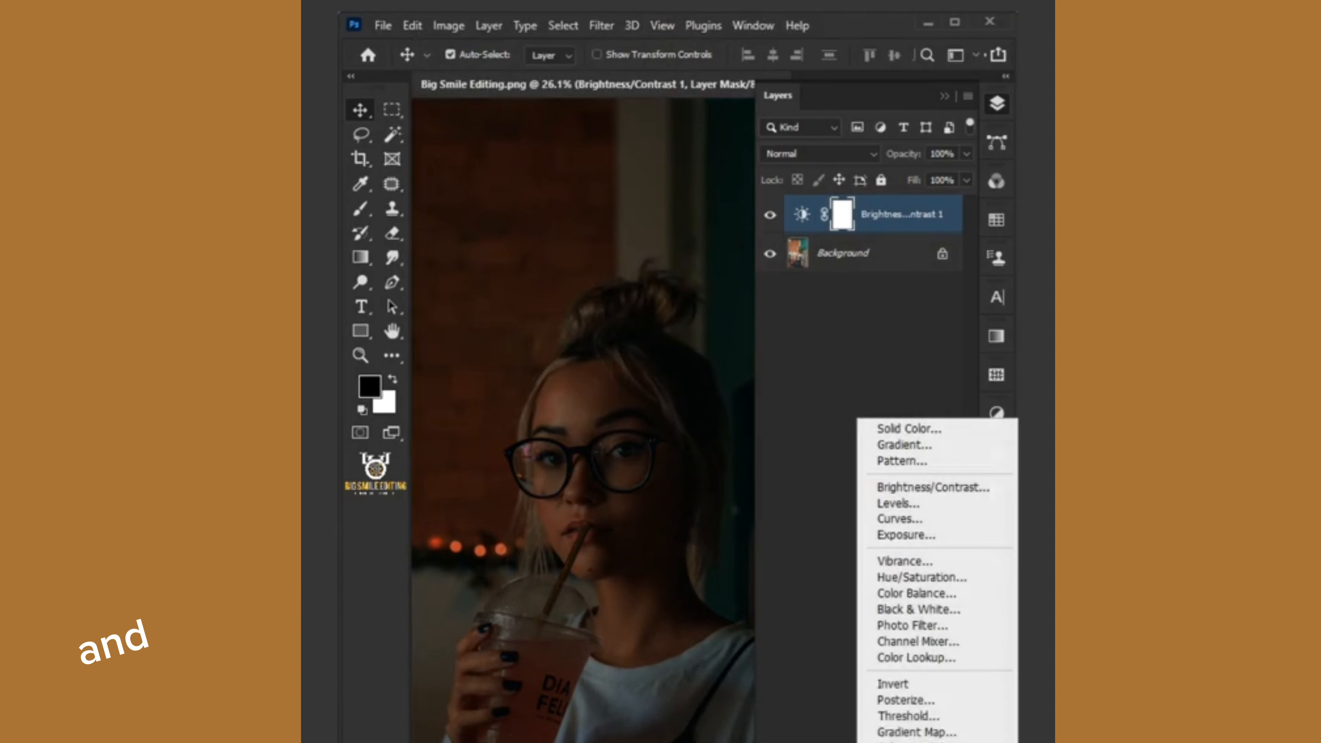
{"action": "left_click", "coordinate": [890, 577]}
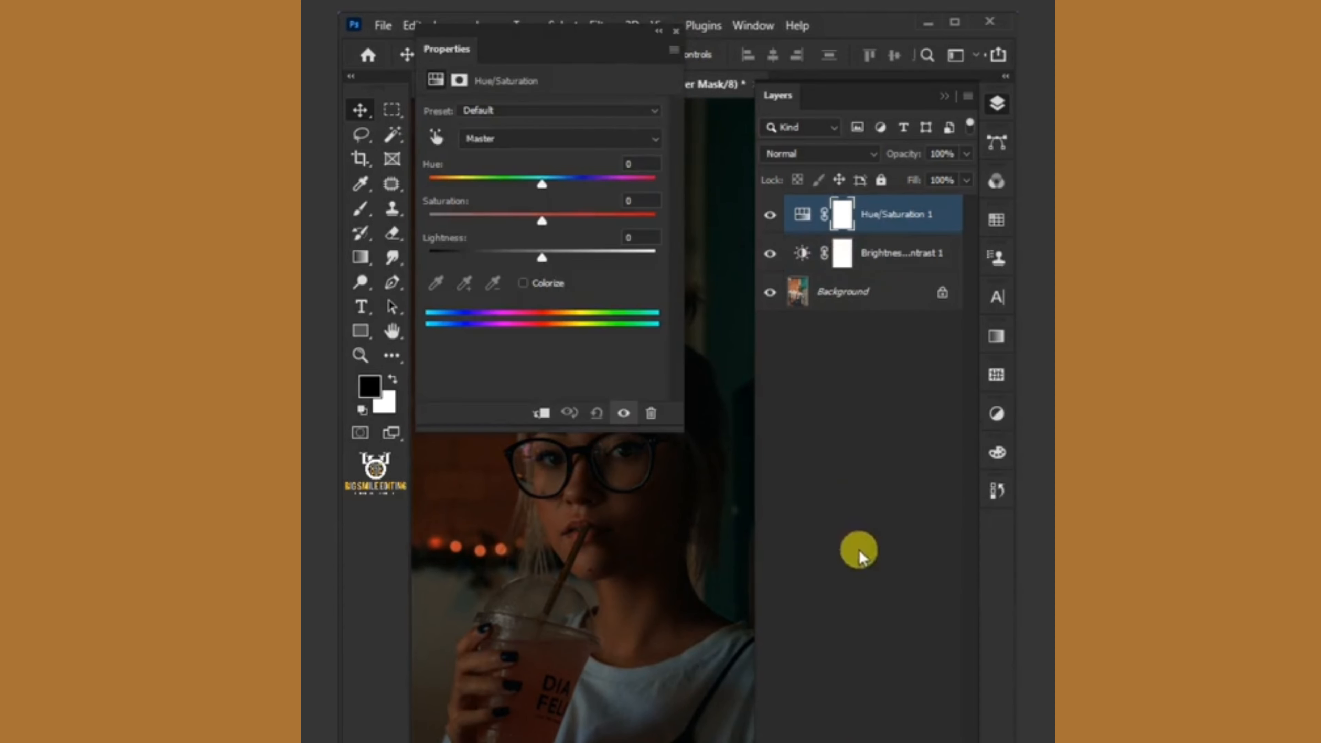
{"action": "left_click", "coordinate": [523, 283]}
{"action": "left_click_drag", "start_coordinate": [429, 184], "coordinate": [495, 184]}
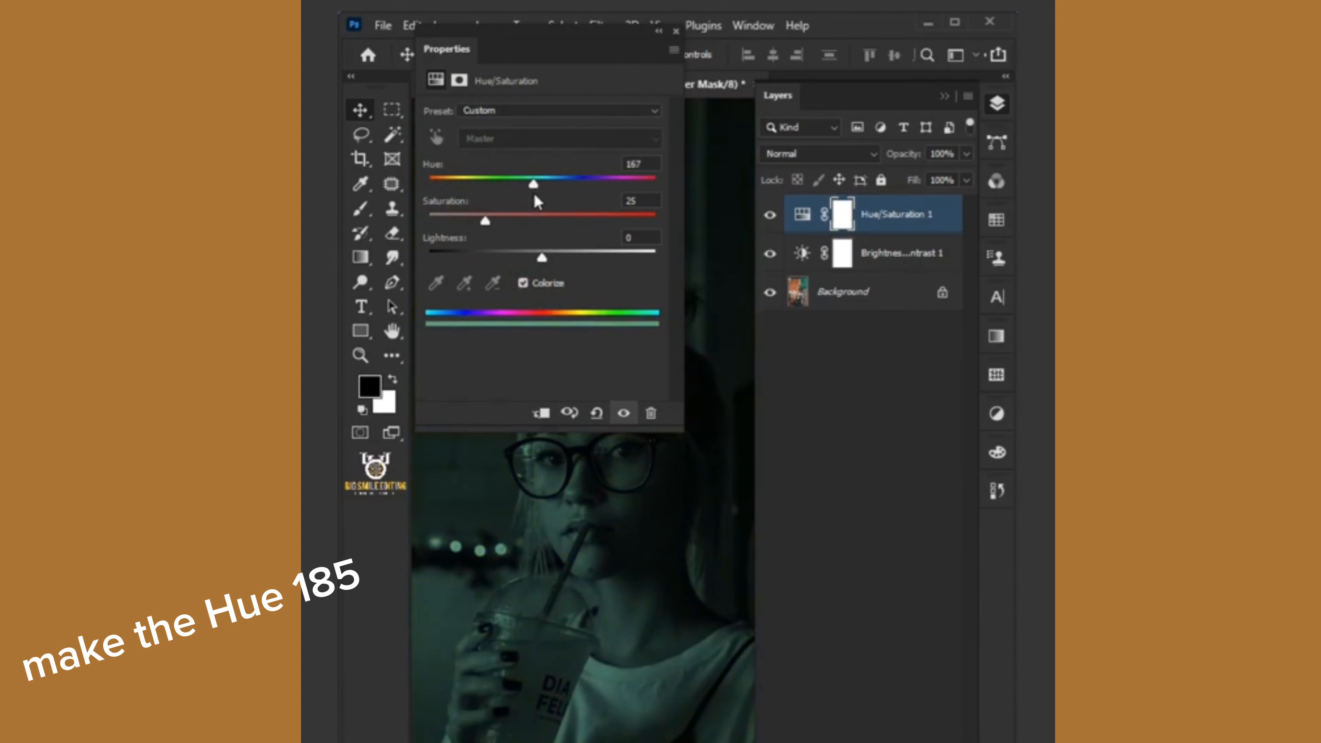
{"action": "left_click_drag", "start_coordinate": [545, 197], "coordinate": [507, 222]}
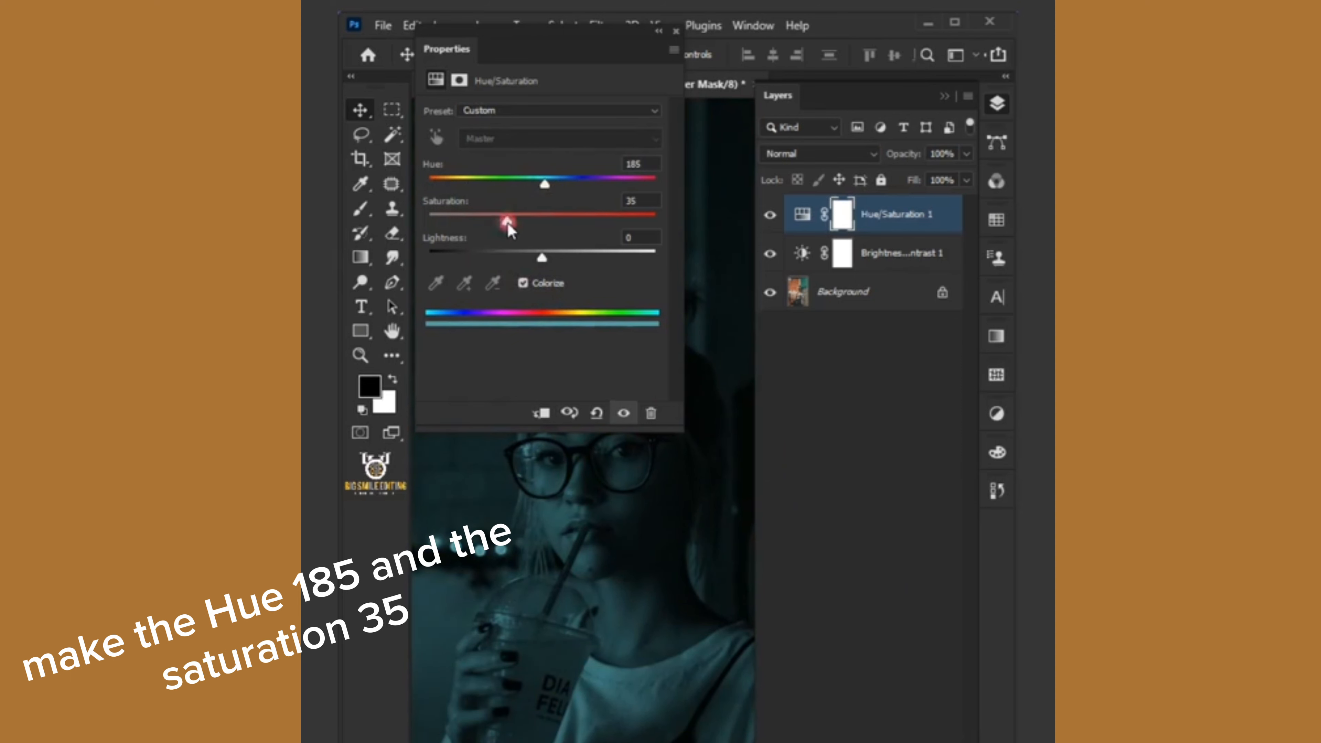
{"action": "left_click", "coordinate": [676, 33]}
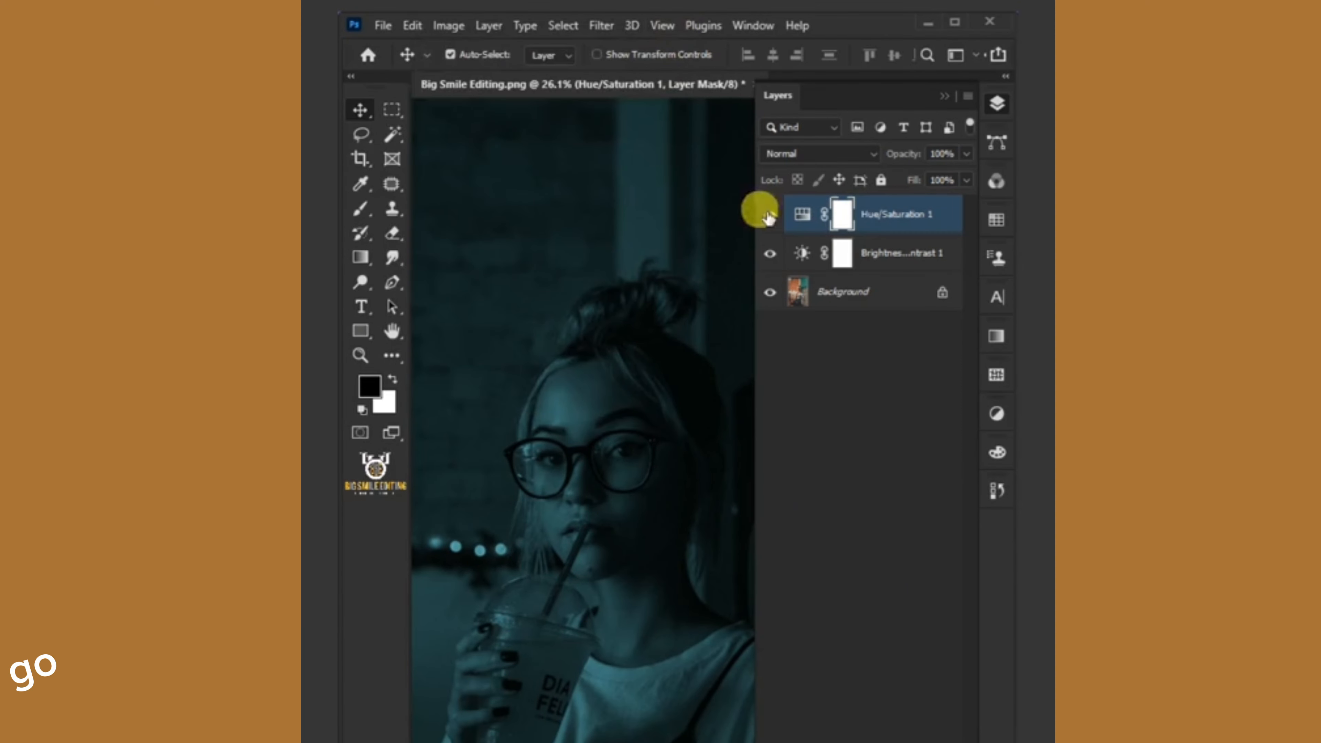
Add a Levels adjustment layer with white output level 155, white input level 230 and midtone input 0.76
{"action": "left_click", "coordinate": [861, 720]}
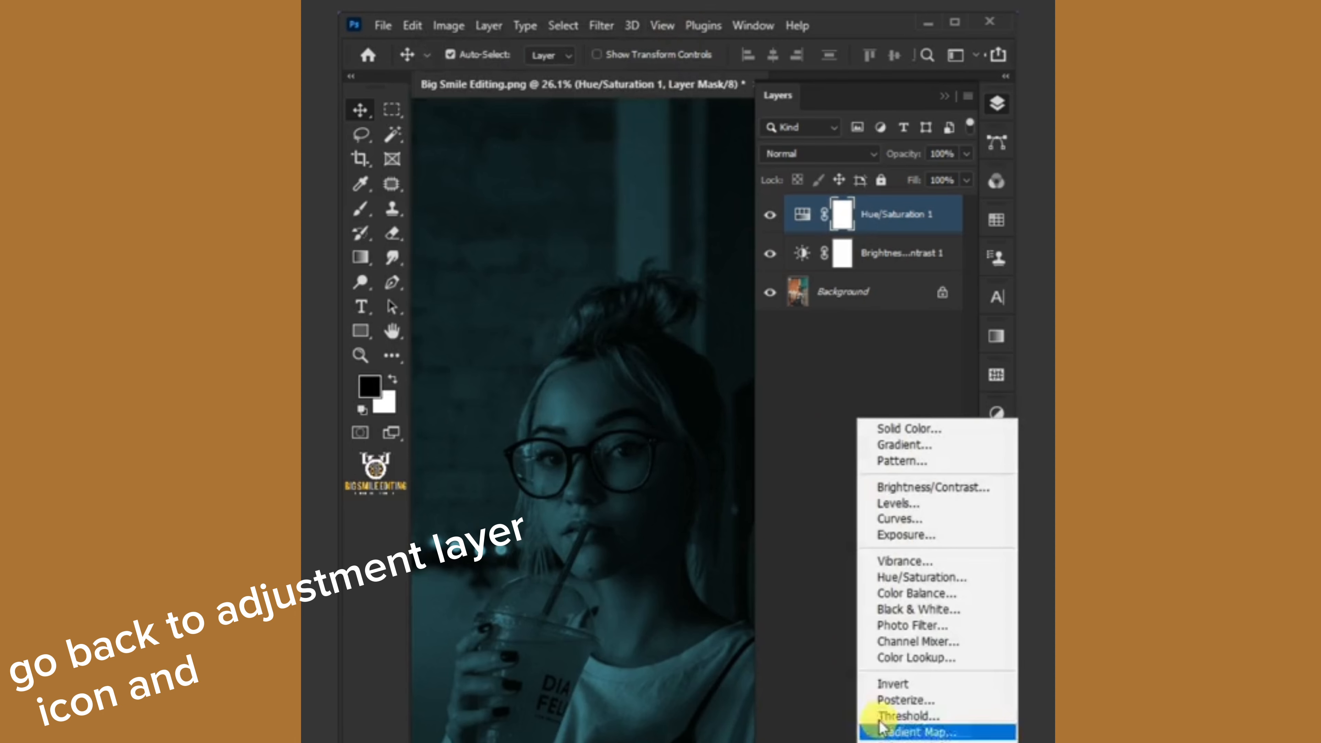
{"action": "left_click", "coordinate": [890, 503]}
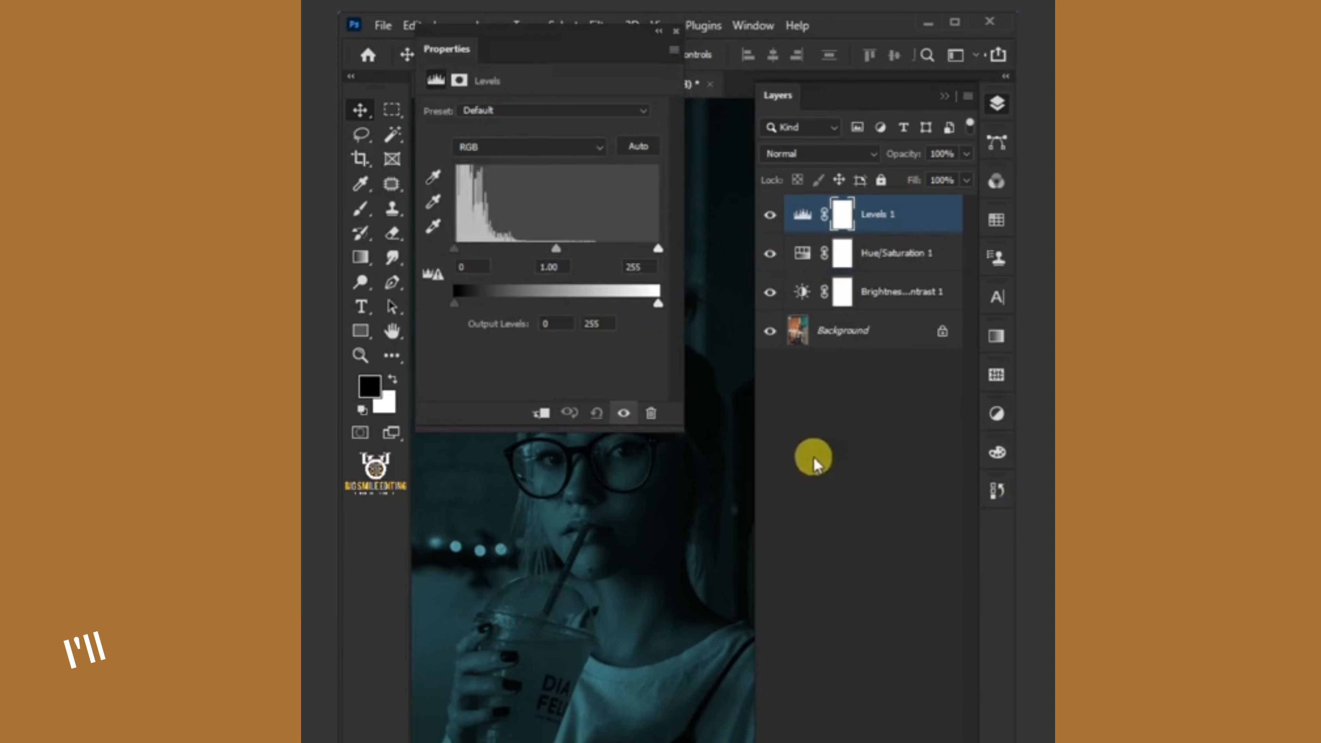
{"action": "left_click_drag", "start_coordinate": [657, 303], "coordinate": [578, 357]}
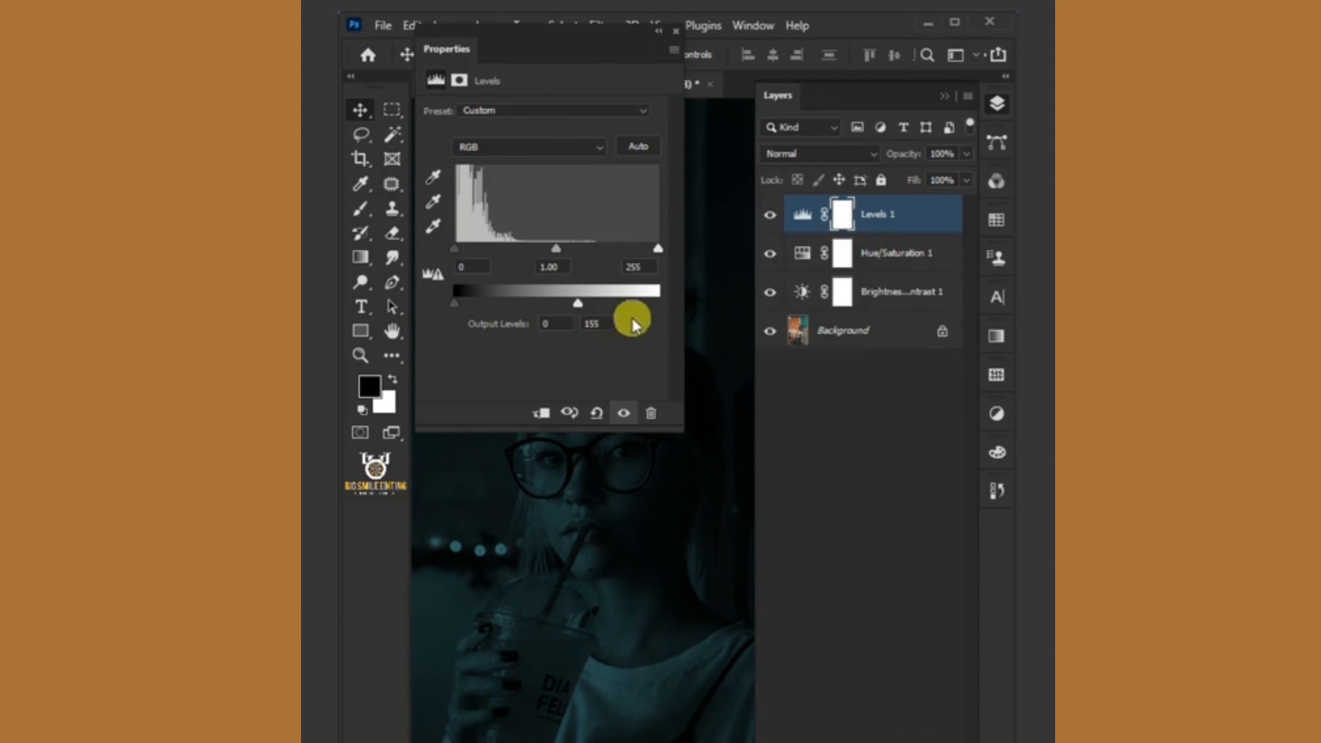
{"action": "left_click_drag", "start_coordinate": [656, 251], "coordinate": [643, 250]}
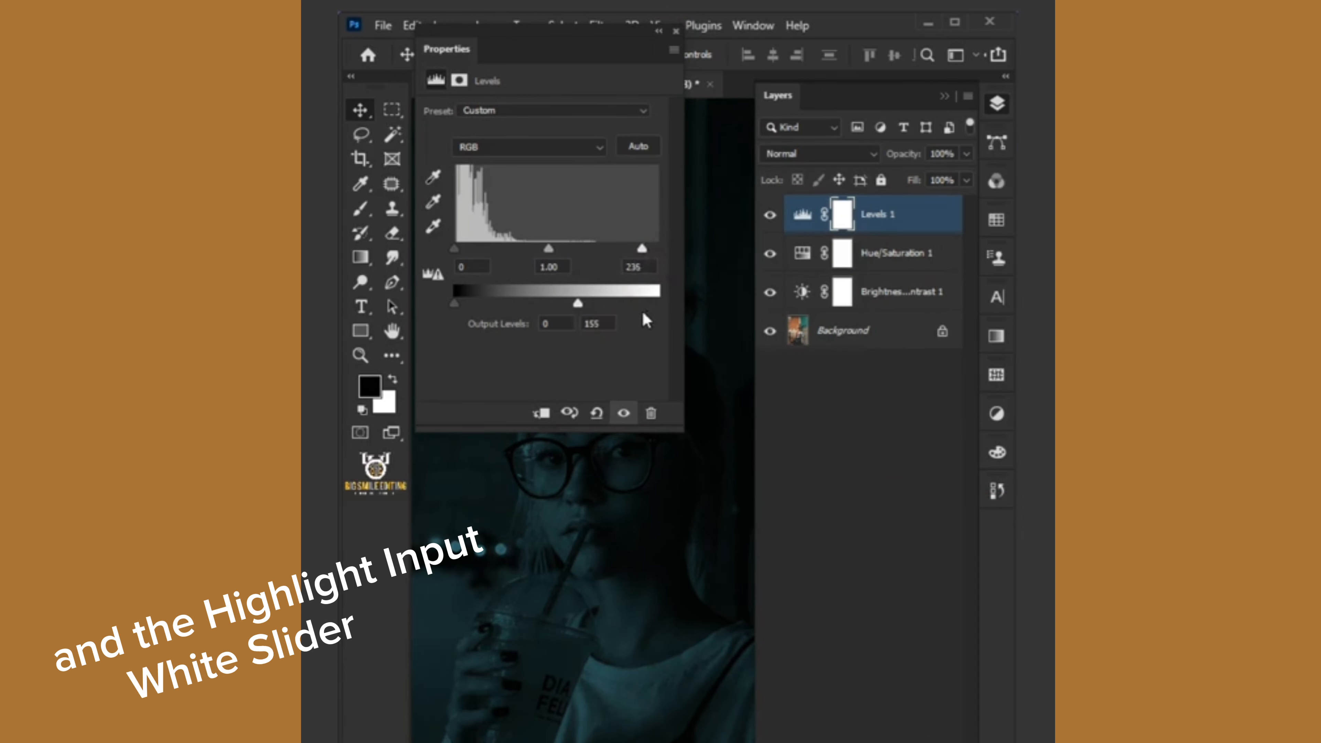
{"action": "left_click_drag", "start_coordinate": [546, 250], "coordinate": [562, 252]}
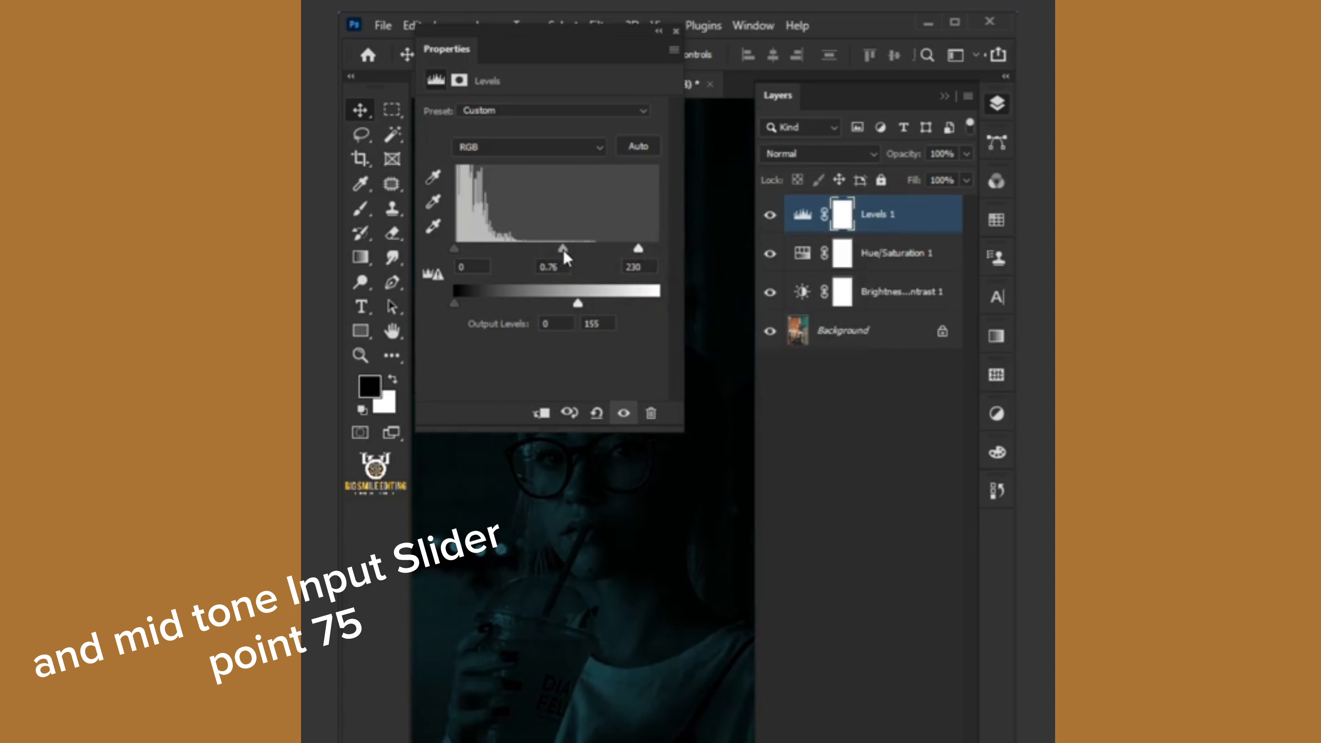
{"action": "left_click", "coordinate": [674, 33]}
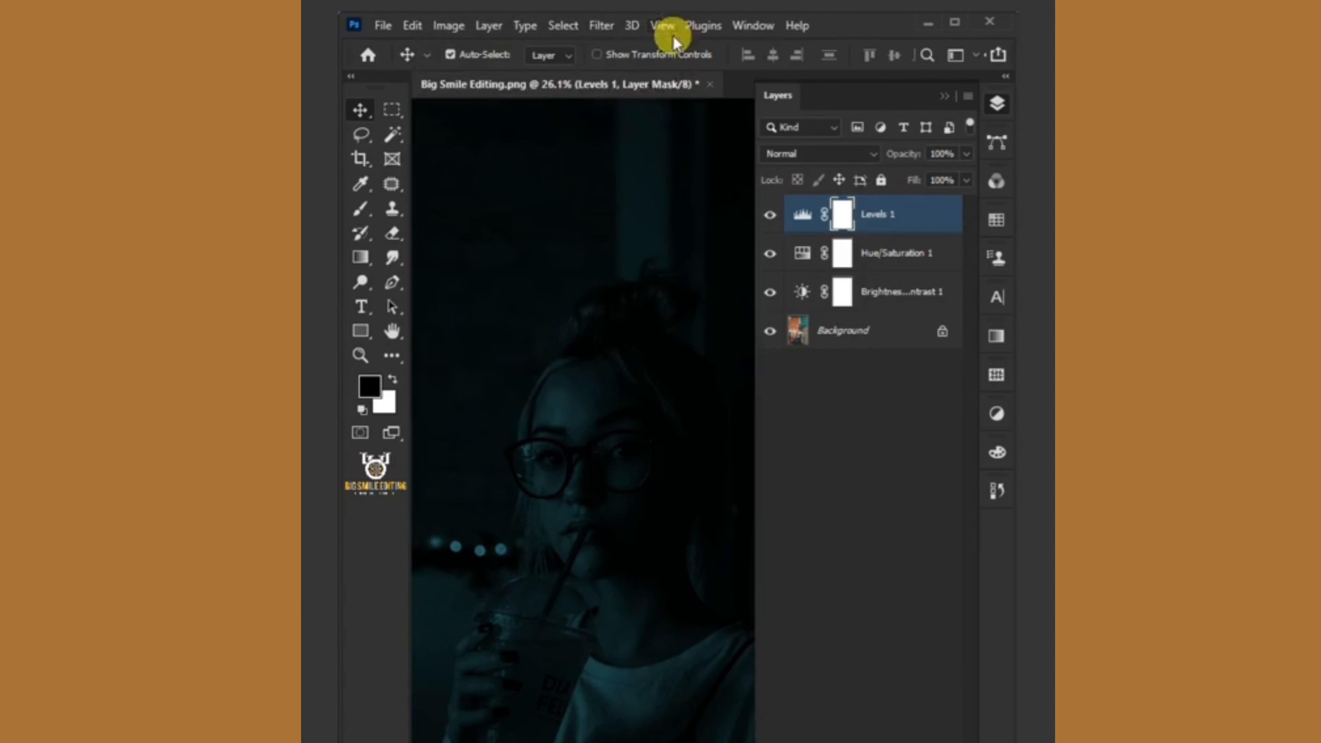
Duplicate the Background layer and move the copy above the Levels layer, to the top of the layer stack
{"action": "left_click", "coordinate": [851, 344]}
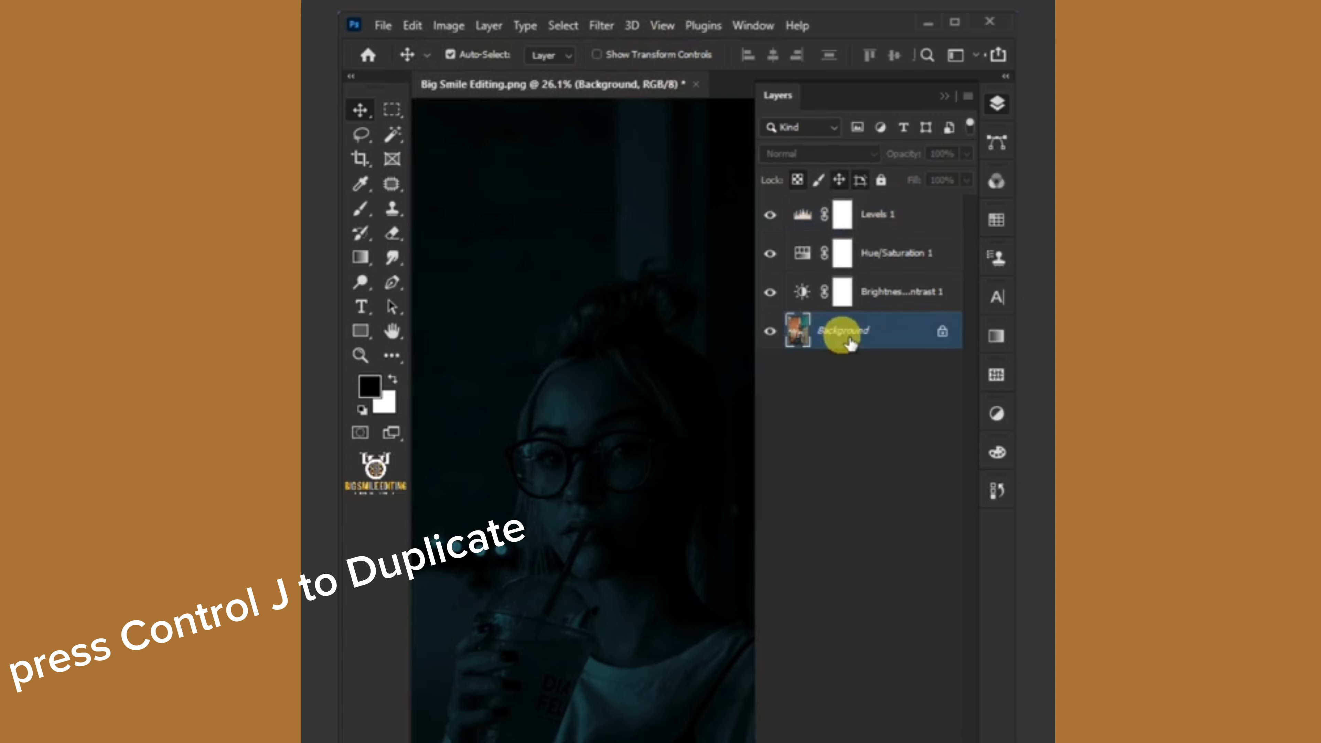
{"action": "key", "text": "ctrl+j"}
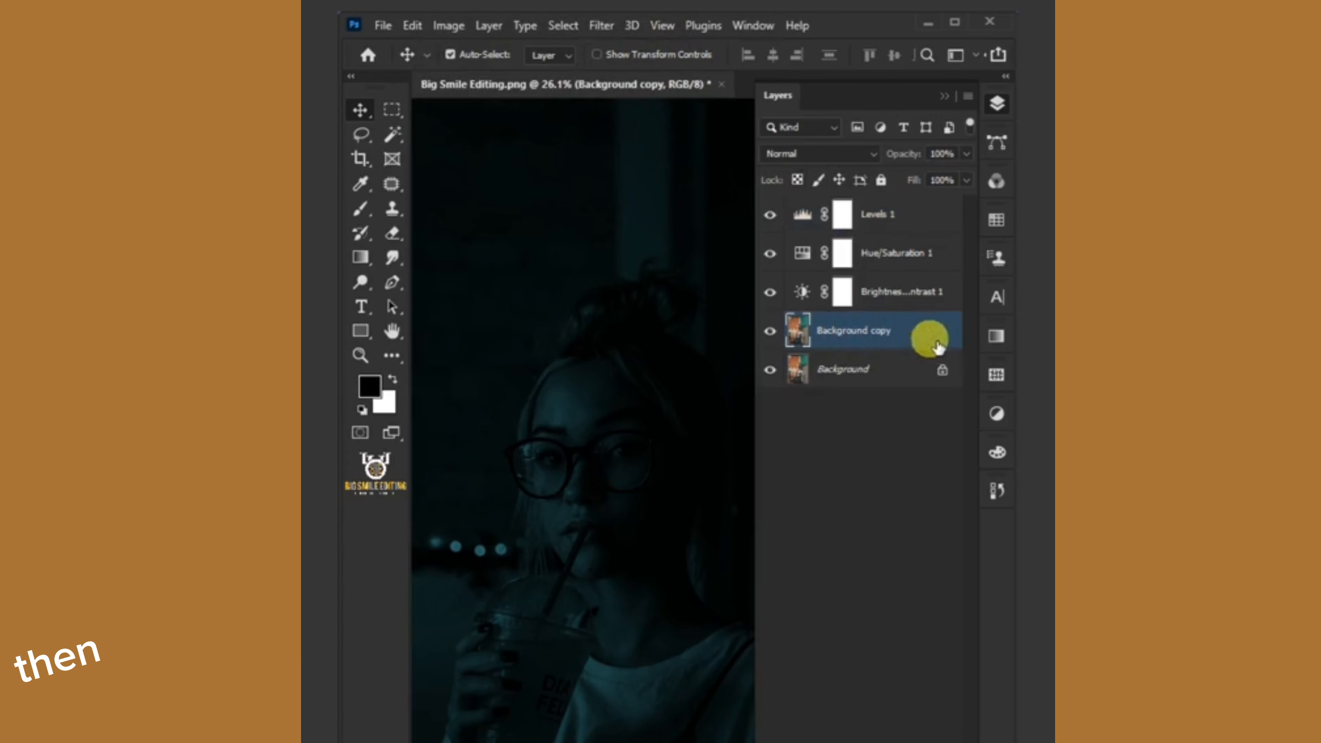
{"action": "left_click_drag", "start_coordinate": [928, 339], "coordinate": [923, 205]}
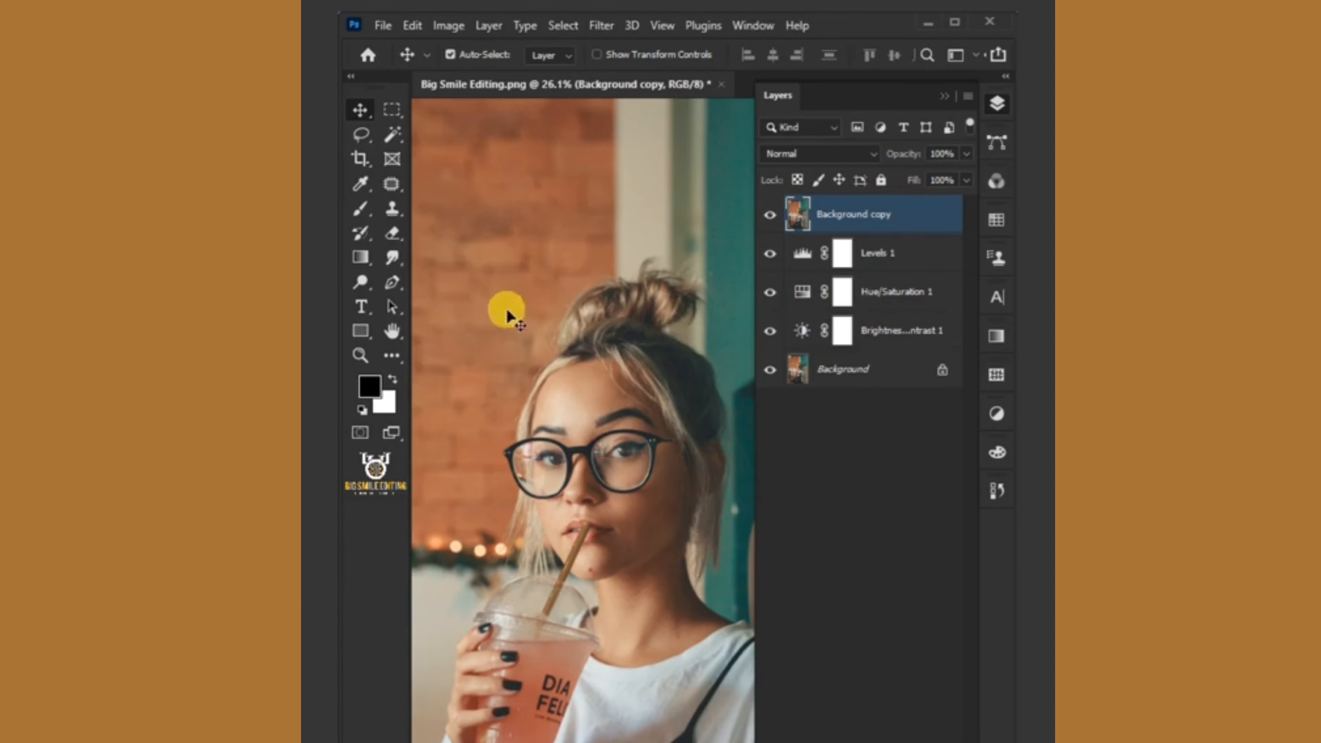
Trace a path around the eyeglass frame with the Pen tool, using the Exclude Overlapping Shapes path operation
{"action": "left_click_drag", "start_coordinate": [392, 281], "coordinate": [442, 281]}
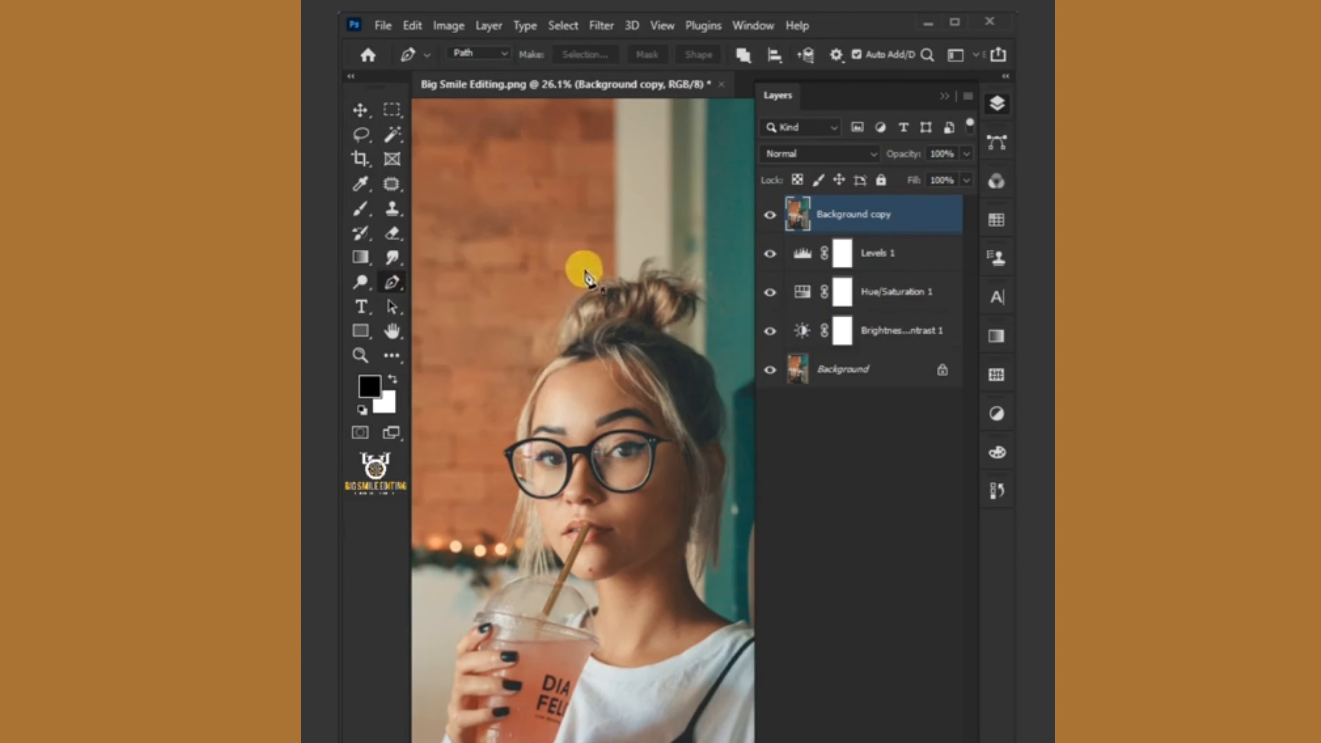
{"action": "left_click", "coordinate": [743, 54]}
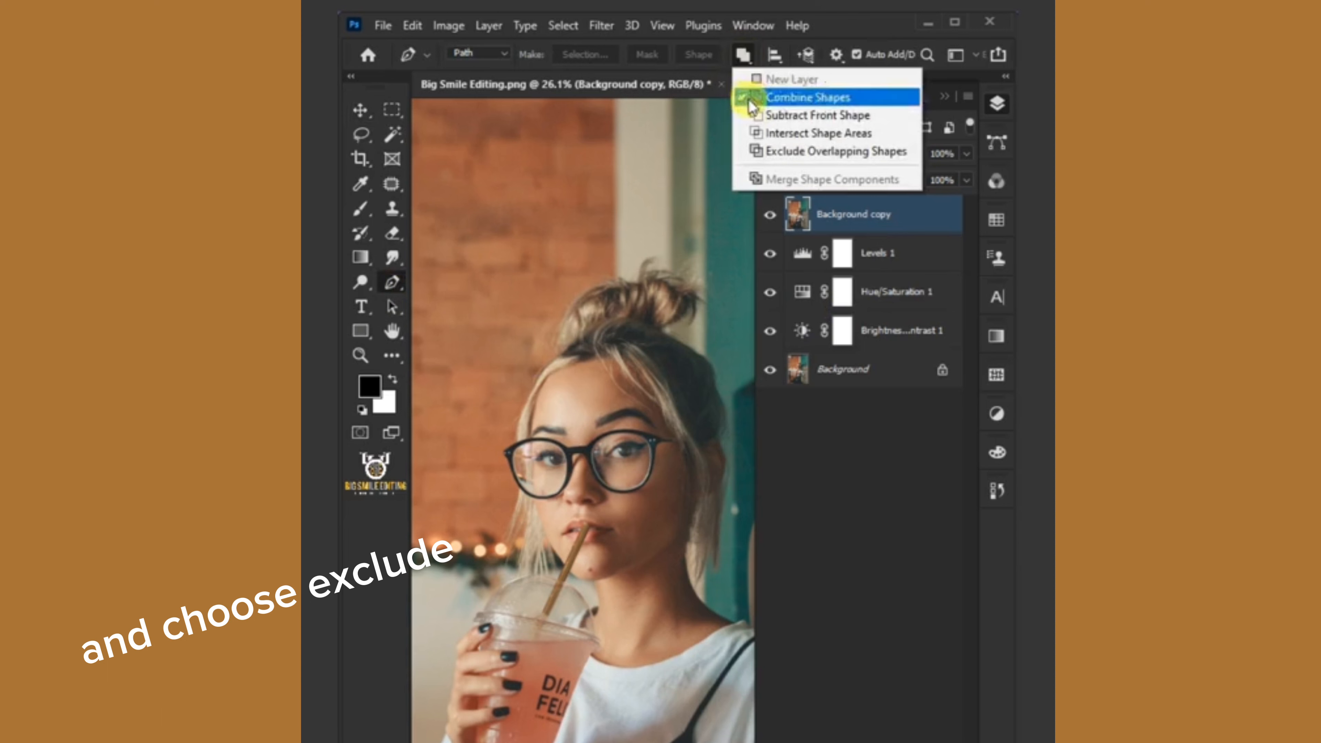
{"action": "left_click", "coordinate": [776, 150]}
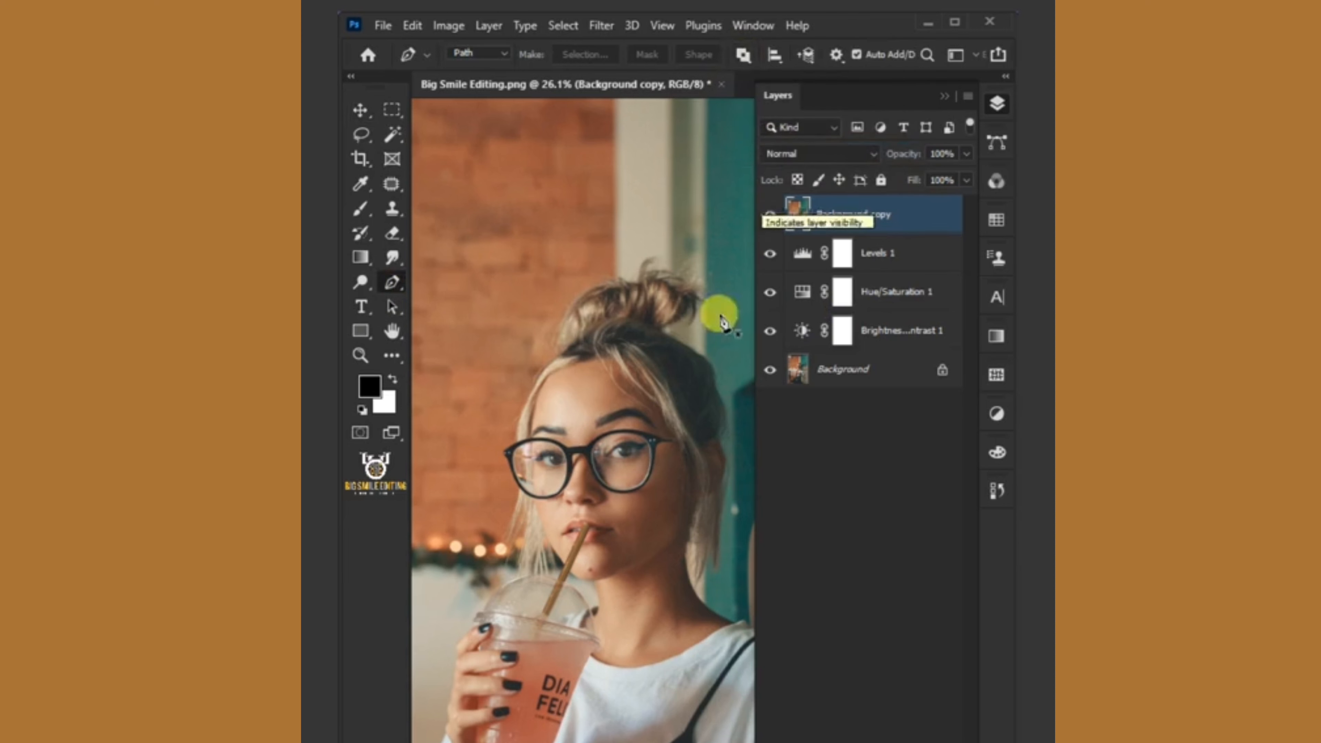
{"action": "scroll", "coordinate": [516, 468], "scroll_direction": "up", "scroll_amount": 8}
{"action": "left_click", "coordinate": [528, 390]}
{"action": "left_click_drag", "start_coordinate": [656, 390], "coordinate": [669, 397]}
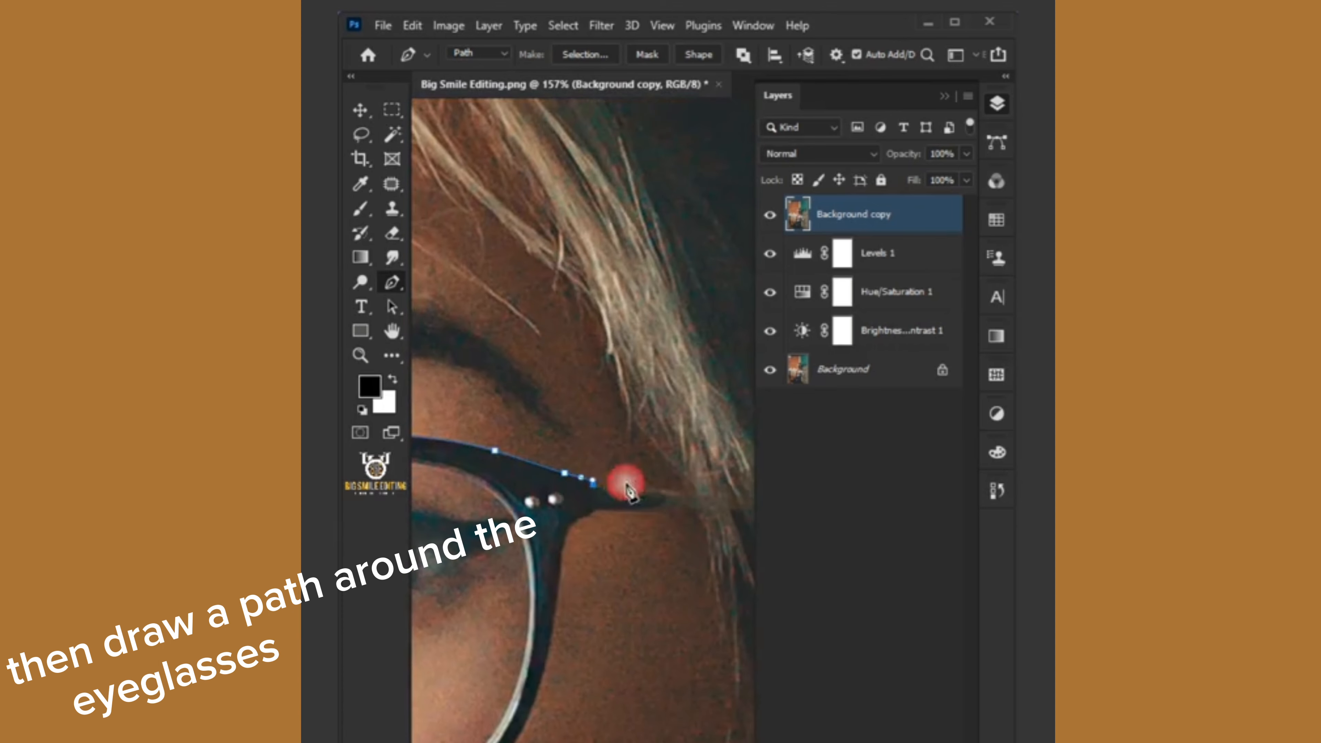
{"action": "left_click", "coordinate": [690, 494]}
{"action": "left_click", "coordinate": [697, 510]}
{"action": "left_click", "coordinate": [585, 519]}
{"action": "left_click", "coordinate": [565, 546]}
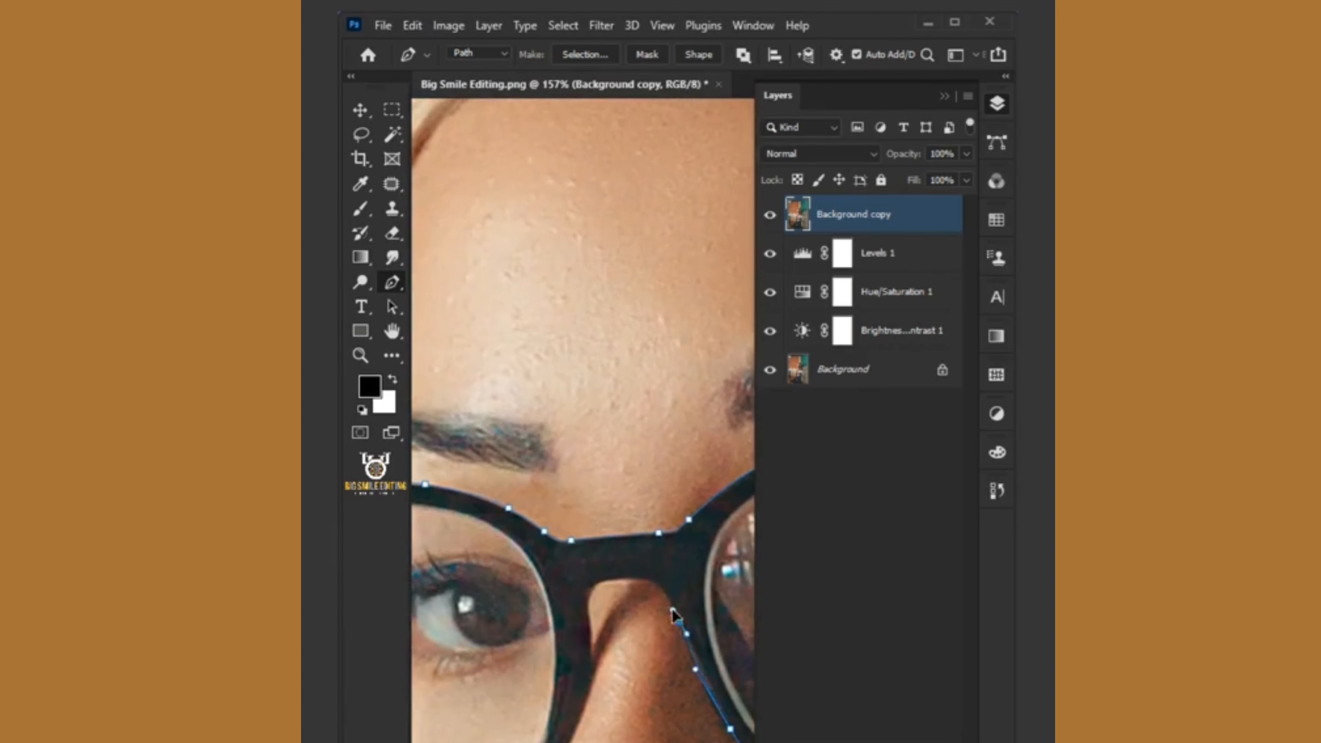
{"action": "left_click", "coordinate": [590, 607]}
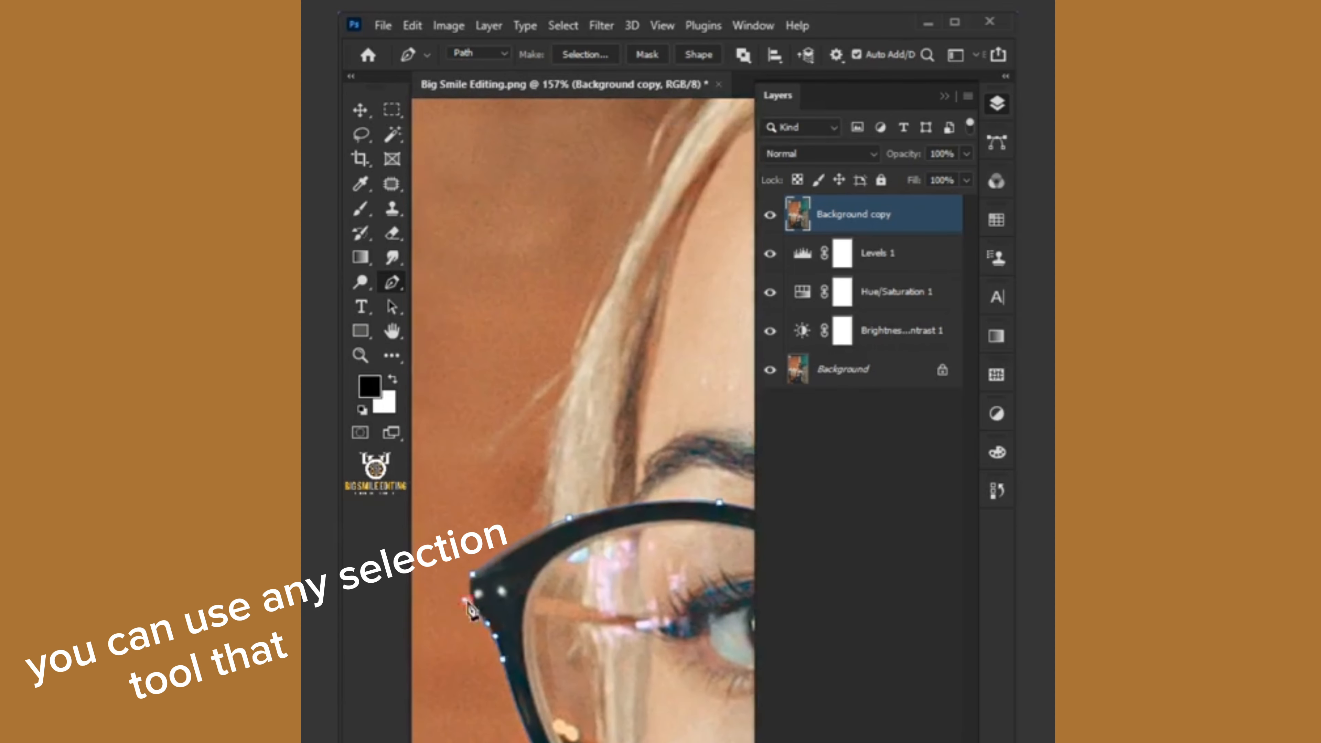
{"action": "left_click", "coordinate": [553, 525]}
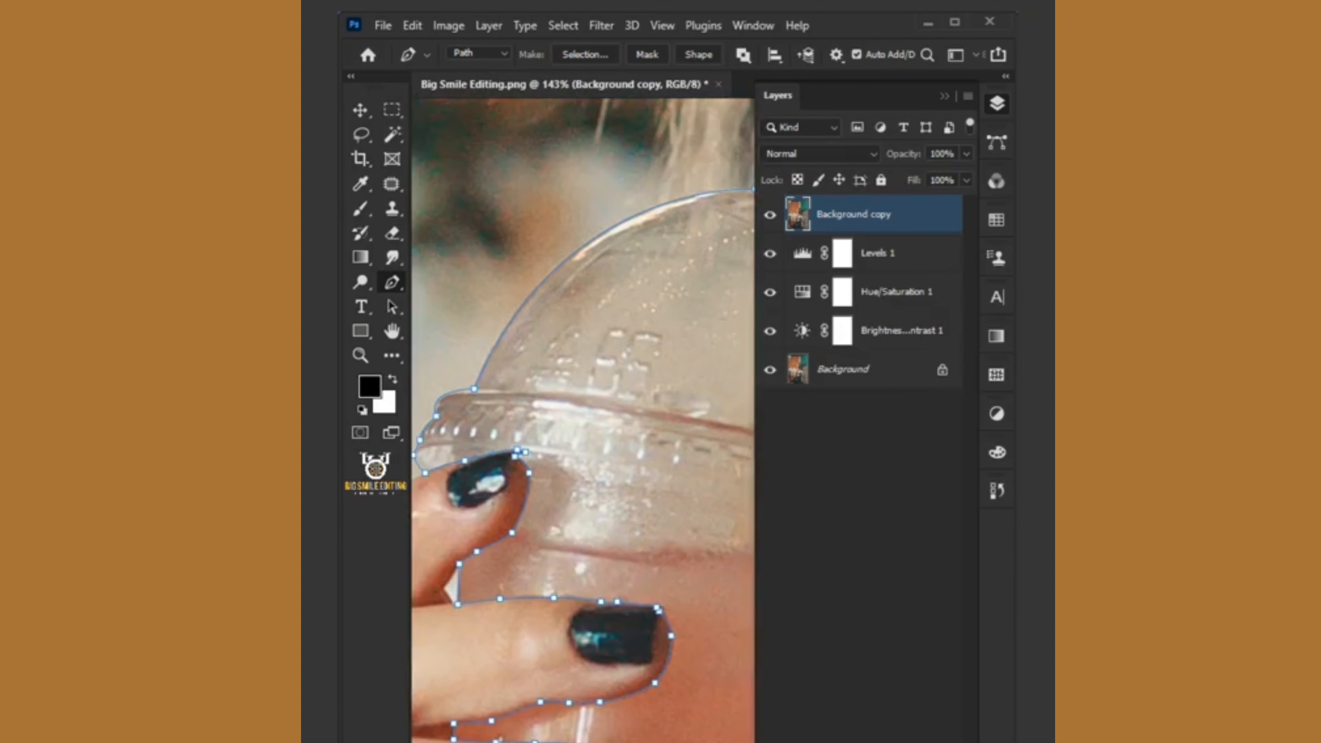
Complete the cup path by outlining the drinking straw from the lid up to the lips and back
{"action": "scroll", "coordinate": [583, 421], "scroll_direction": "left", "scroll_amount": 2}
{"action": "scroll", "coordinate": [583, 420], "scroll_direction": "down", "scroll_amount": 4}
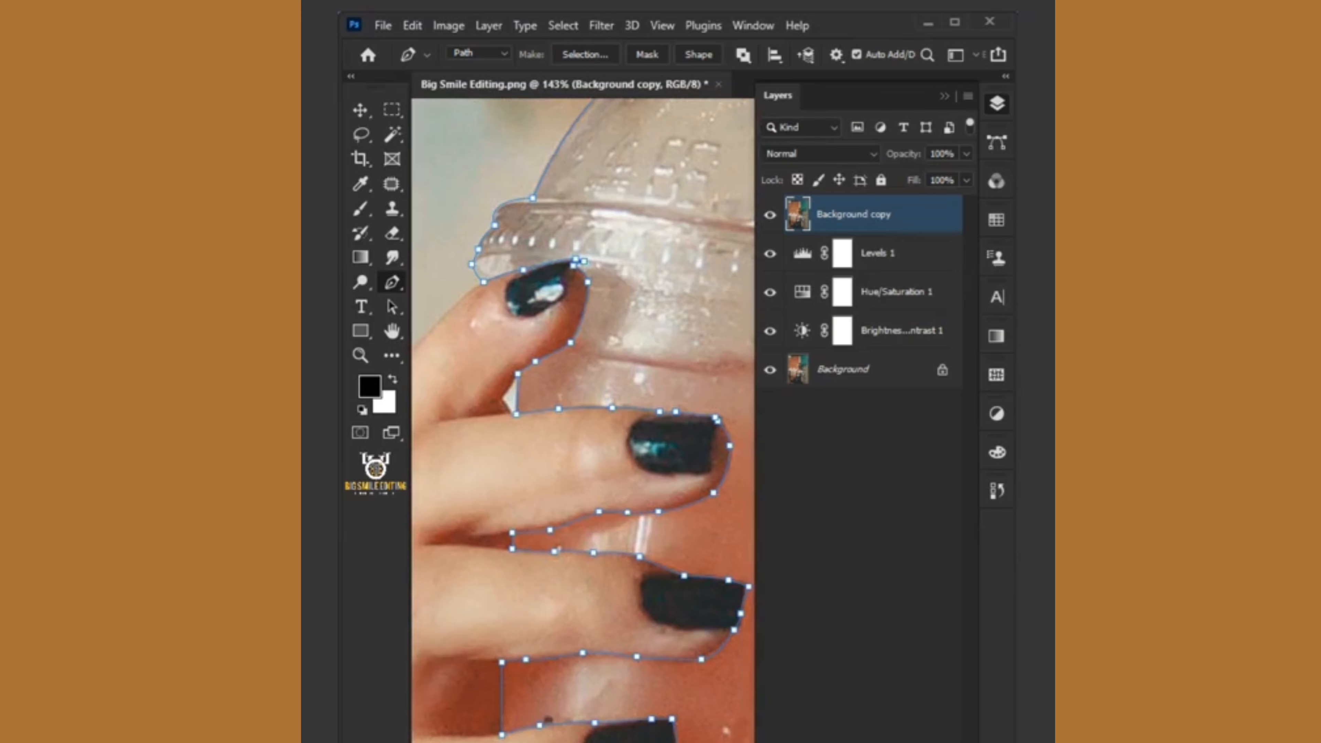
{"action": "scroll", "coordinate": [583, 421], "scroll_direction": "down", "scroll_amount": 3}
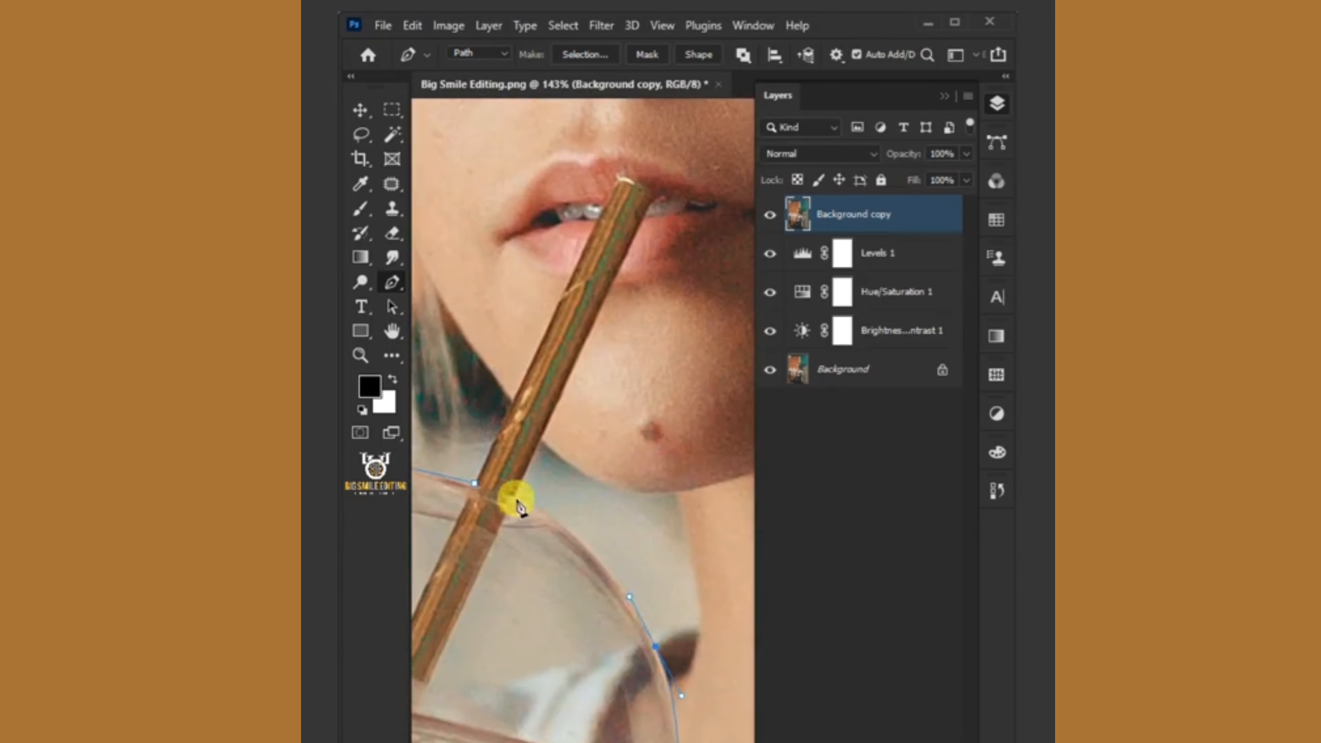
{"action": "left_click", "coordinate": [518, 494]}
{"action": "left_click", "coordinate": [651, 198]}
{"action": "left_click", "coordinate": [618, 175]}
{"action": "left_click", "coordinate": [476, 480]}
Convert the eyeglasses and cup paths to a selection and add it as a layer mask on the Background copy layer
{"action": "scroll", "coordinate": [477, 484], "scroll_direction": "down", "scroll_amount": 10}
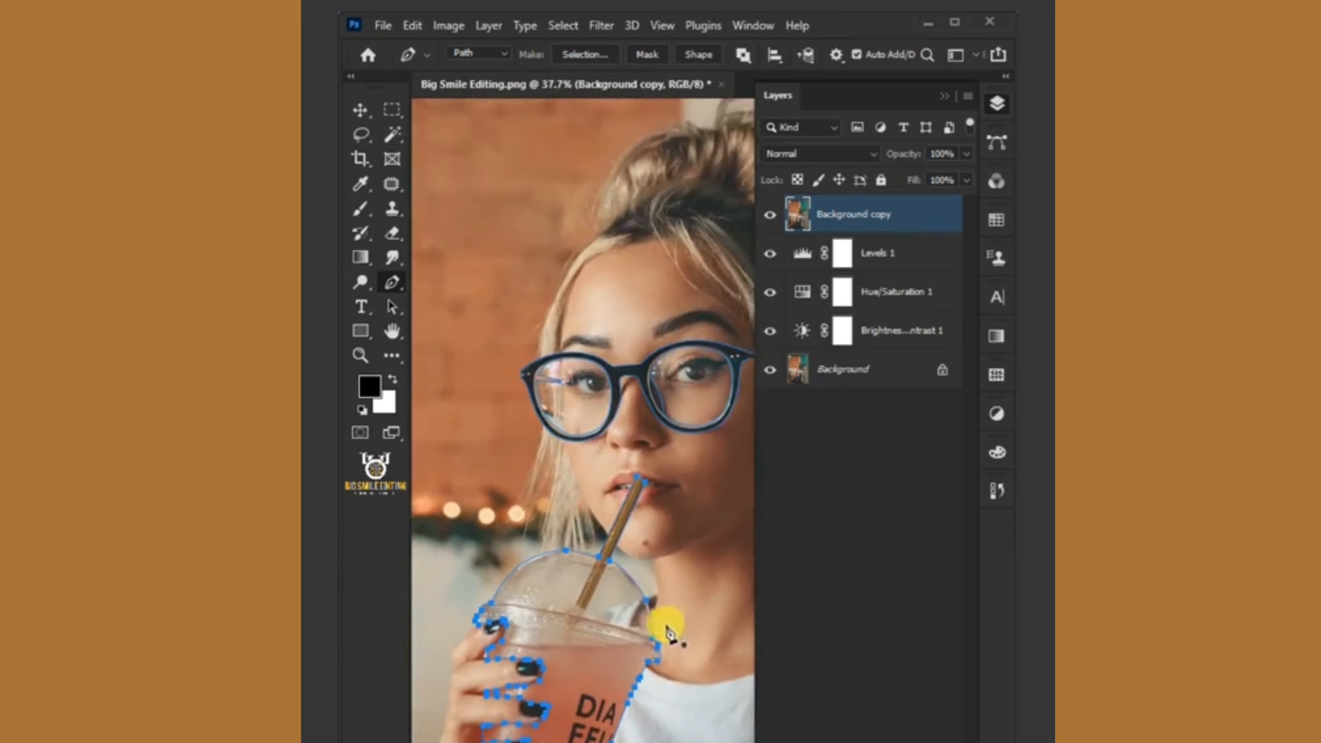
{"action": "scroll", "coordinate": [667, 632], "scroll_direction": "down", "scroll_amount": 2}
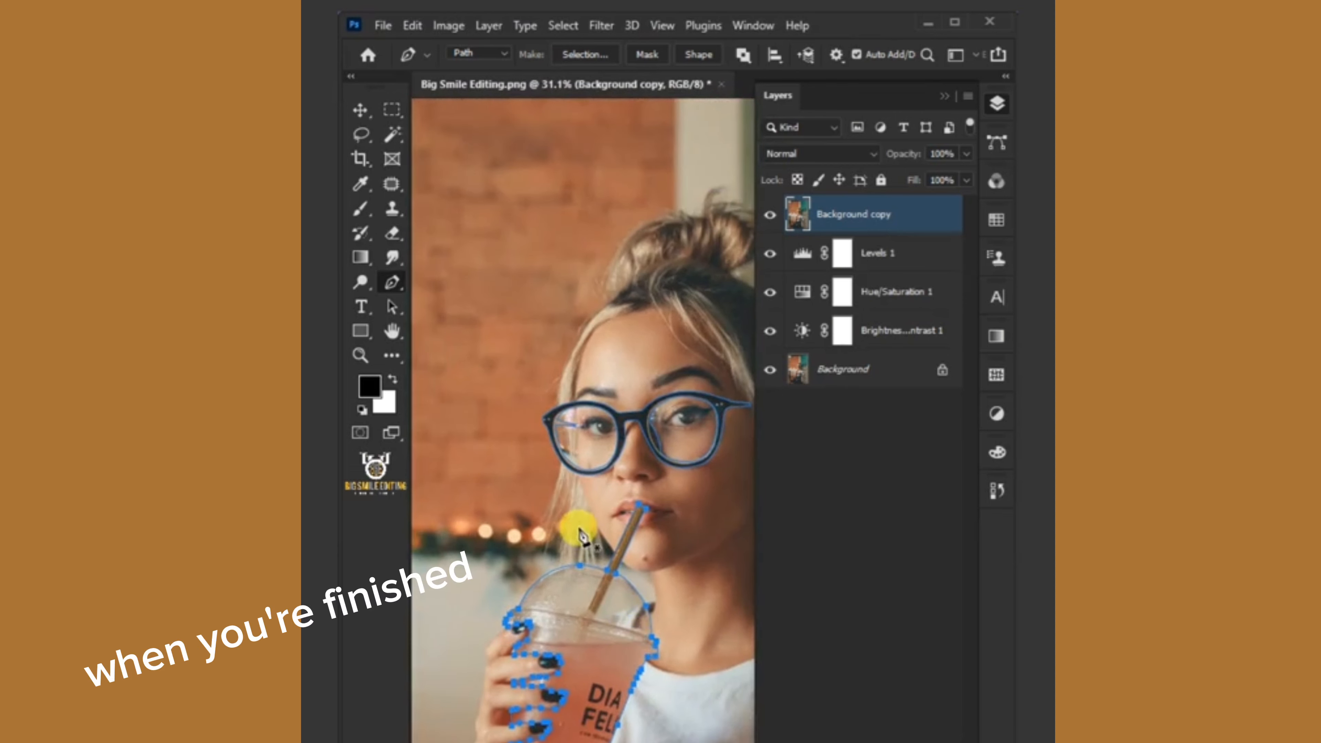
{"action": "key", "text": "ctrl+Return"}
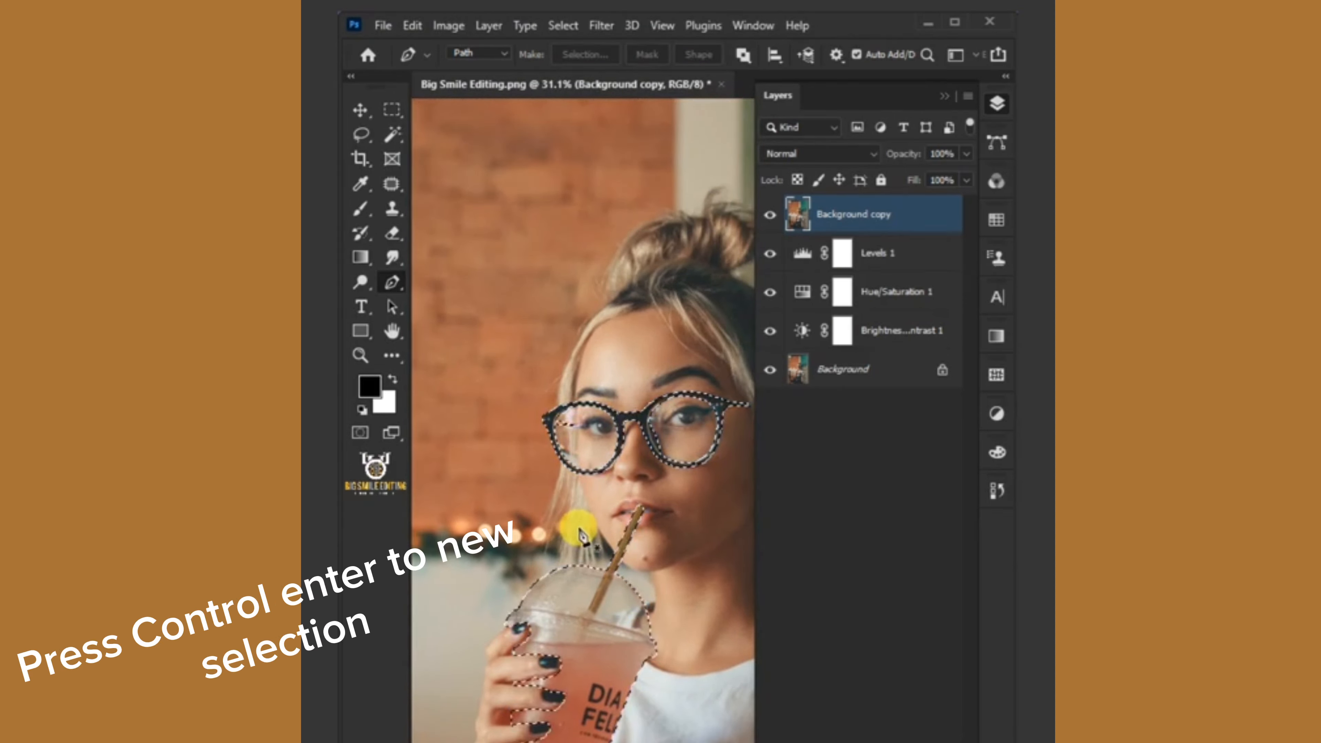
{"action": "left_click", "coordinate": [843, 741]}
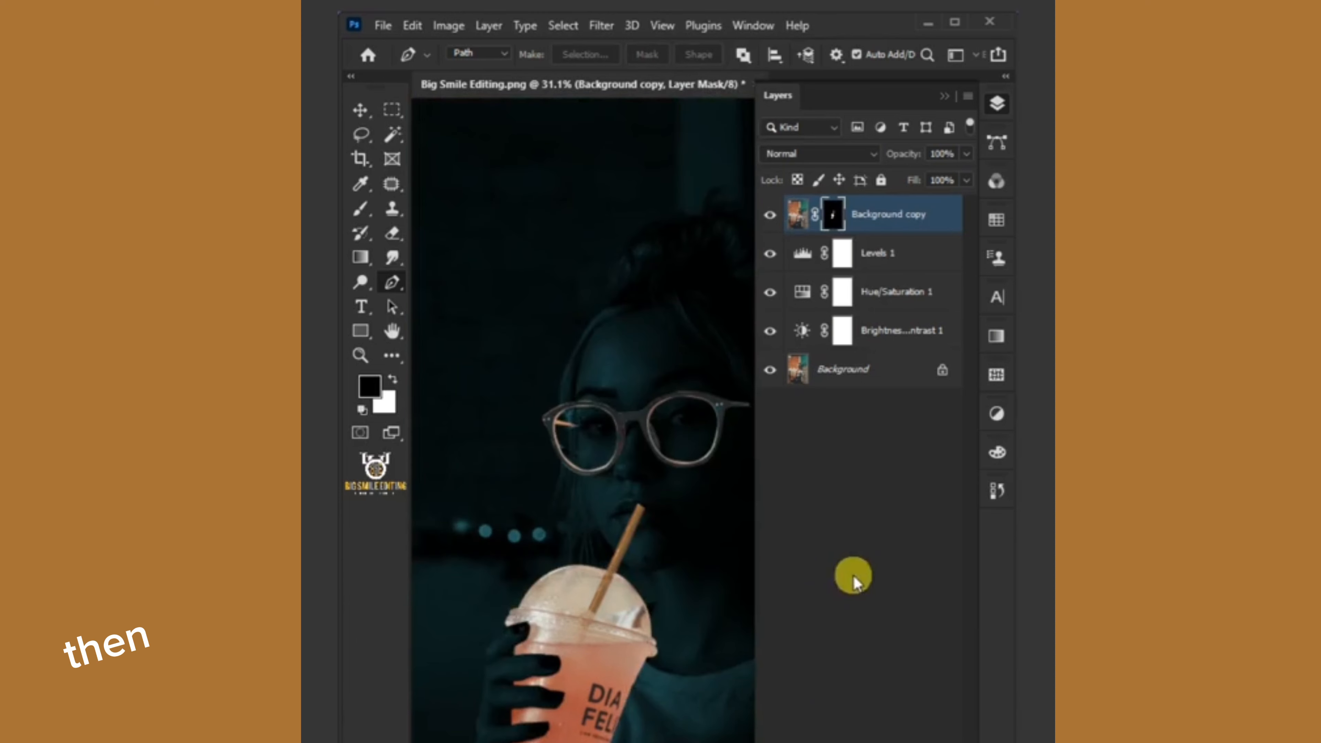
Convert the masked Background copy layer to a smart object and invert its colors
{"action": "right_click", "coordinate": [861, 209]}
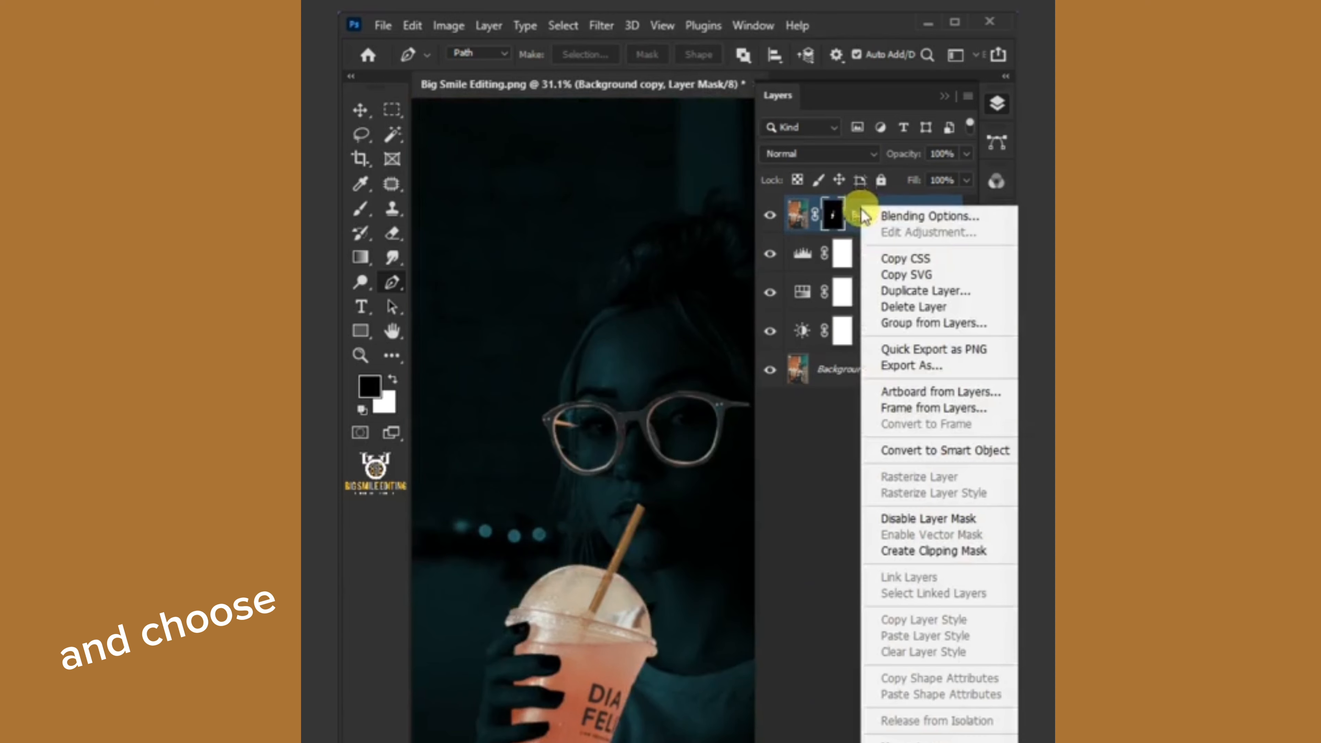
{"action": "left_click", "coordinate": [884, 450]}
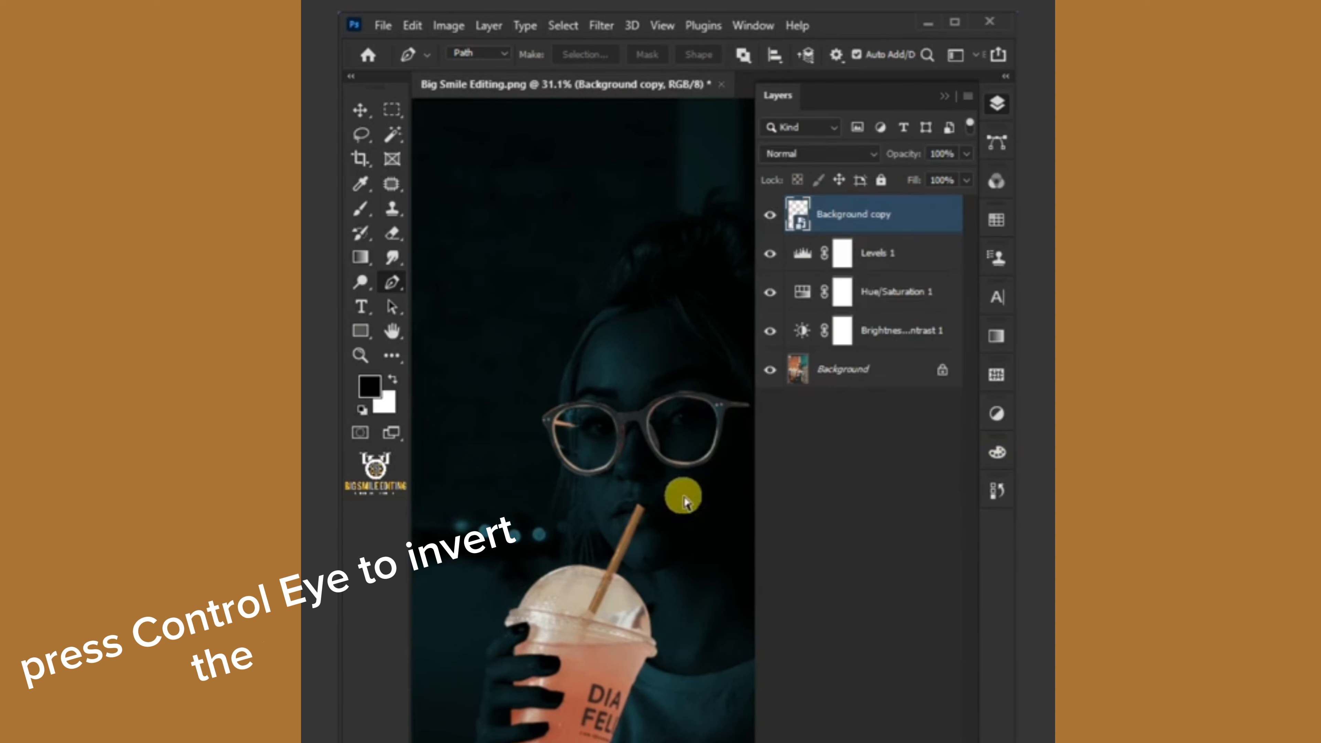
{"action": "key", "text": "ctrl+i"}
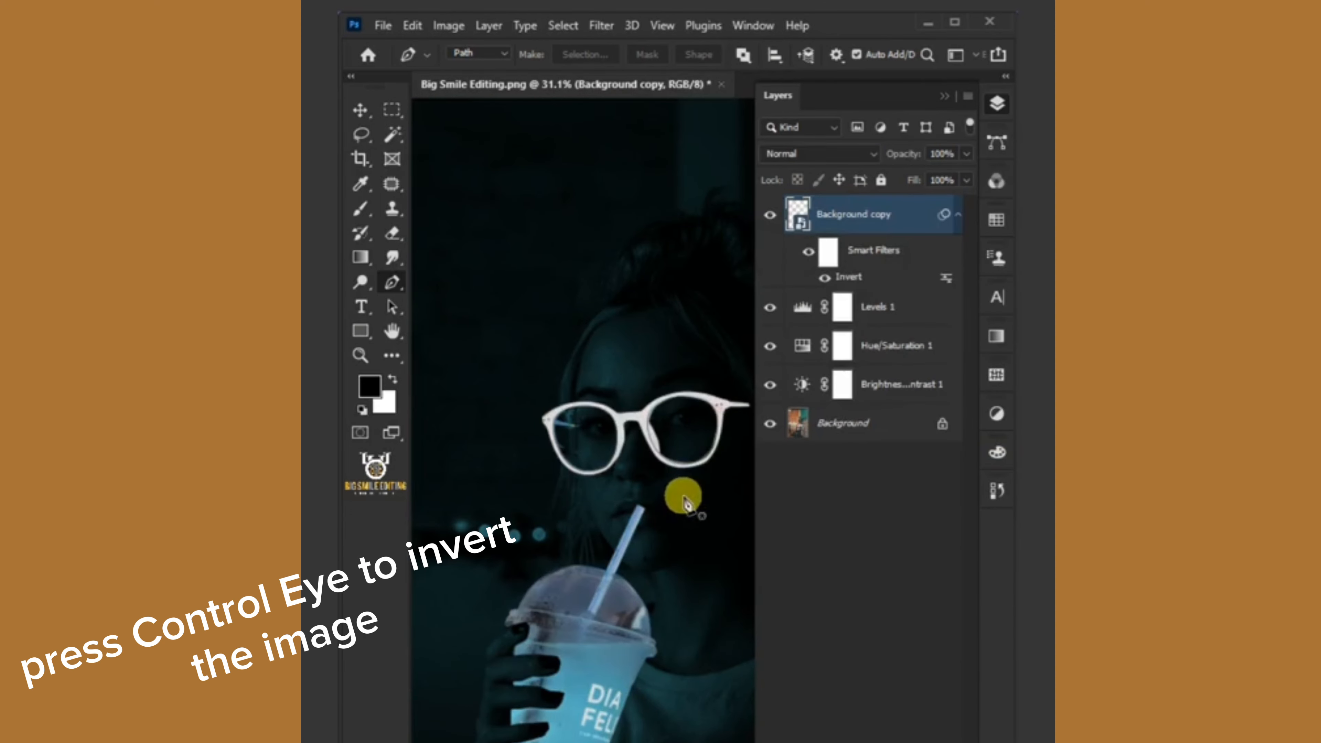
Colorize the Background copy layer with a Hue/Saturation adjustment of hue 187, saturation 78 and lightness -12
{"action": "left_click", "coordinate": [458, 42]}
{"action": "mouse_move", "coordinate": [448, 77]}
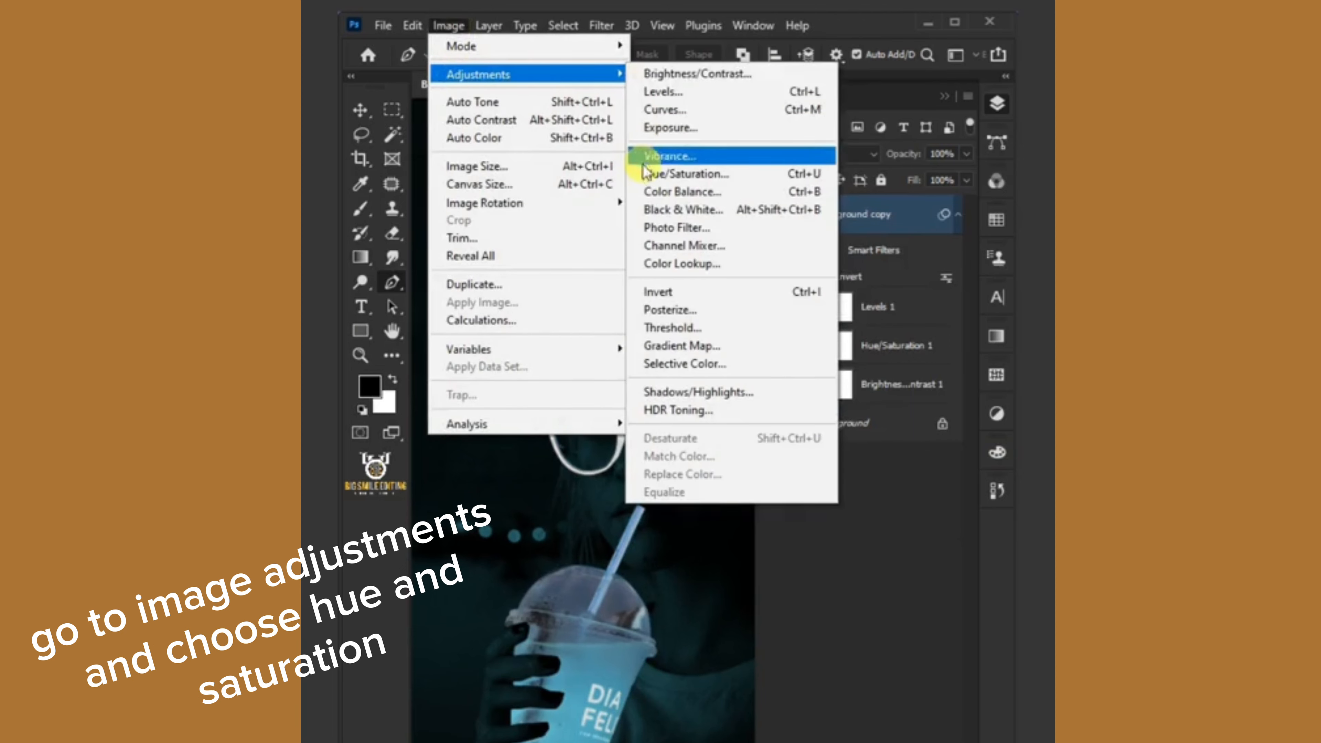
{"action": "left_click", "coordinate": [647, 174]}
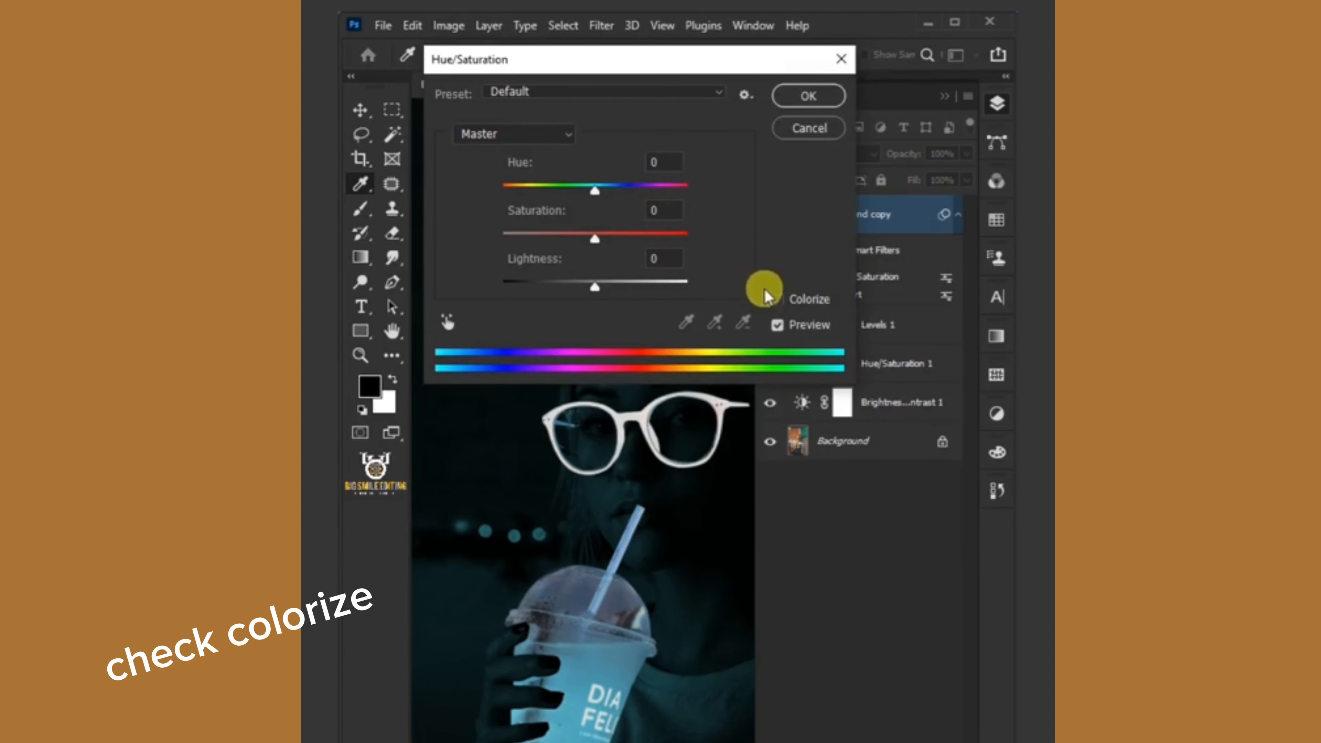
{"action": "left_click", "coordinate": [776, 299]}
{"action": "left_click_drag", "start_coordinate": [503, 189], "coordinate": [575, 190]}
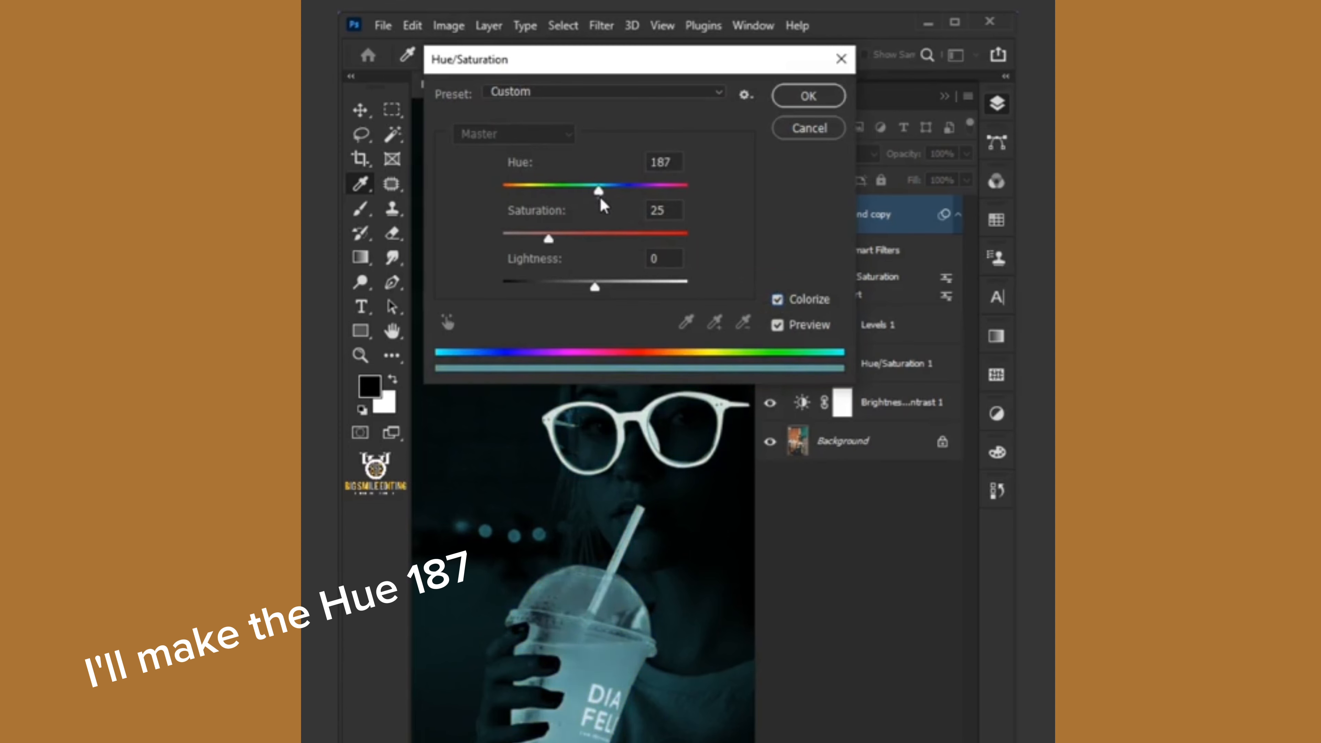
{"action": "left_click_drag", "start_coordinate": [548, 240], "coordinate": [583, 240]}
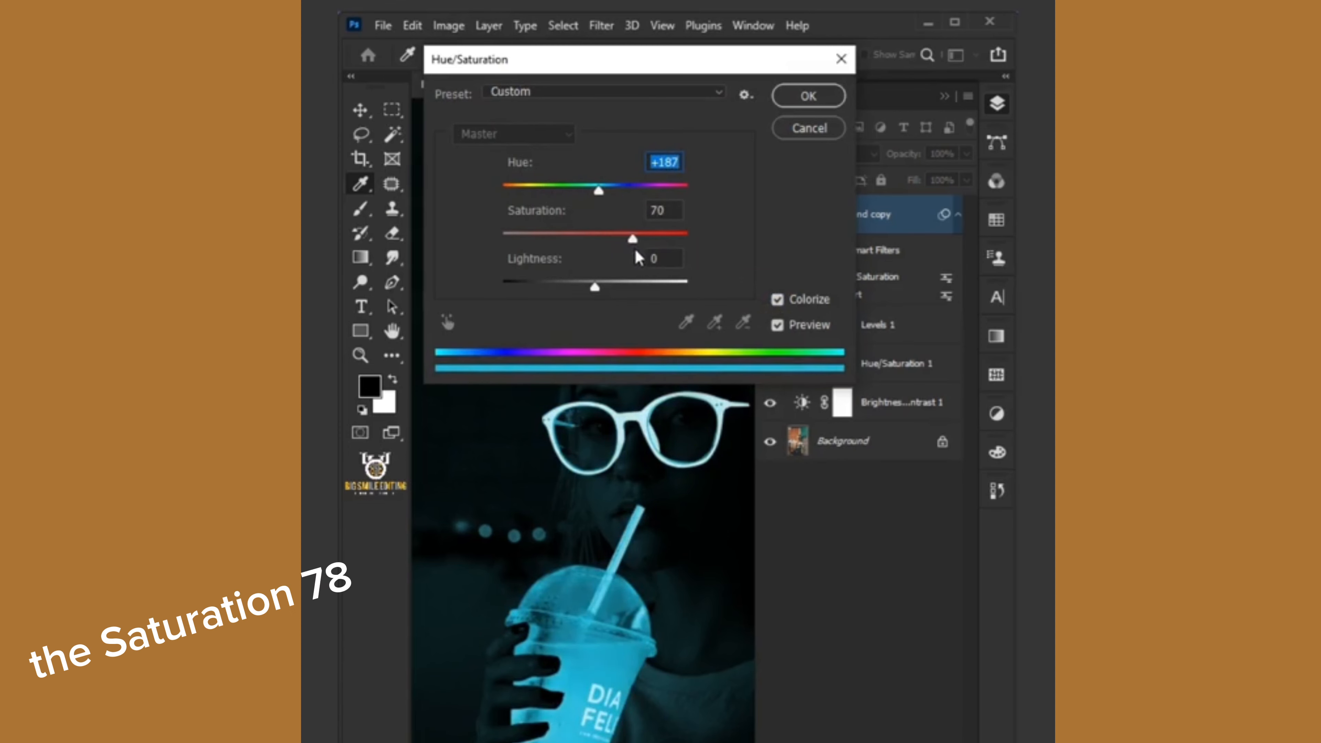
{"action": "left_click_drag", "start_coordinate": [592, 286], "coordinate": [584, 287]}
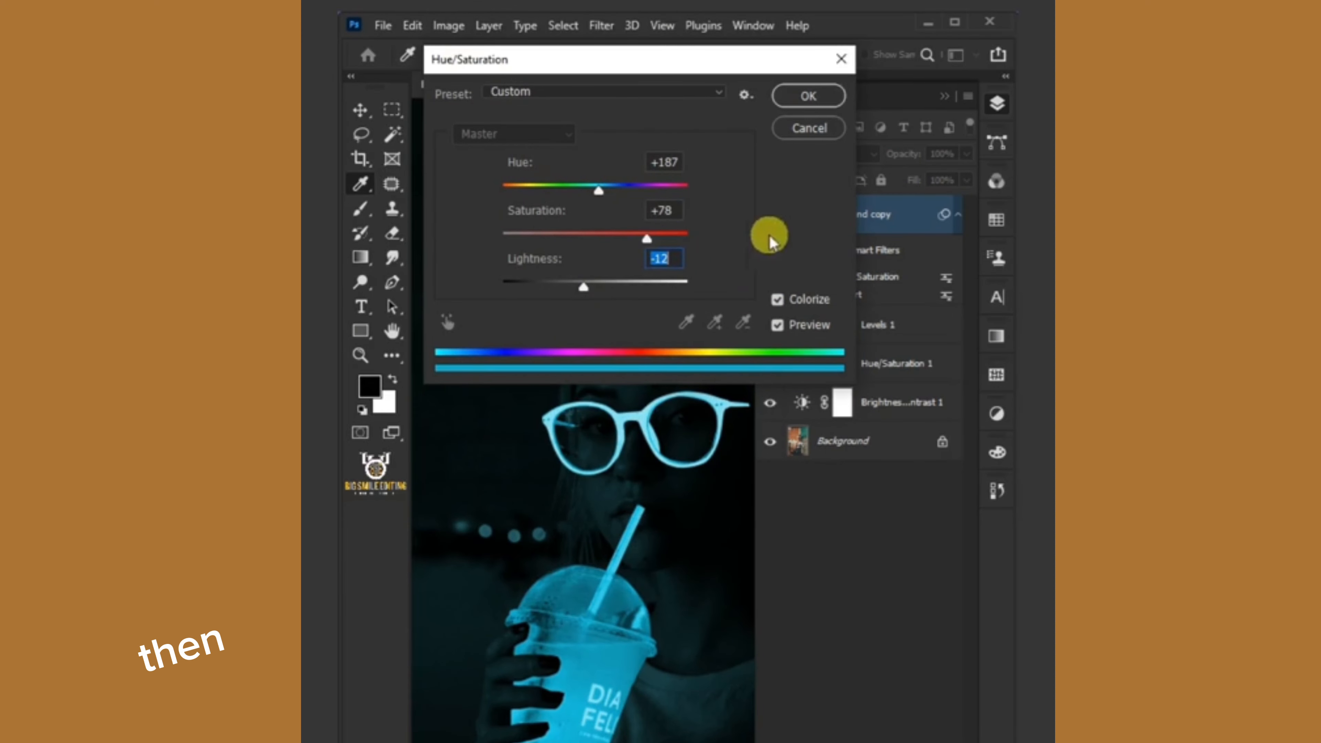
{"action": "left_click", "coordinate": [808, 97]}
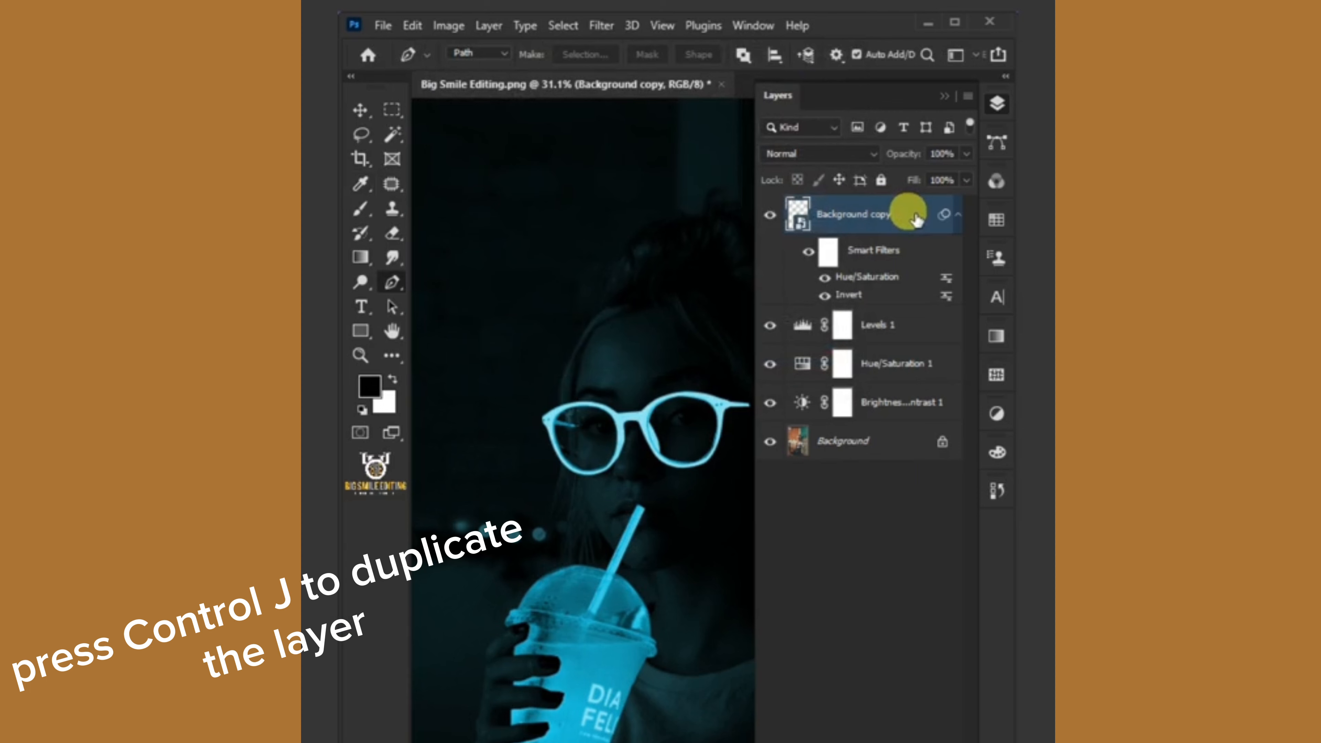
Duplicate the Background copy layer and apply a Gaussian Blur with an 18-pixel radius to the duplicate
{"action": "key", "text": "ctrl+j"}
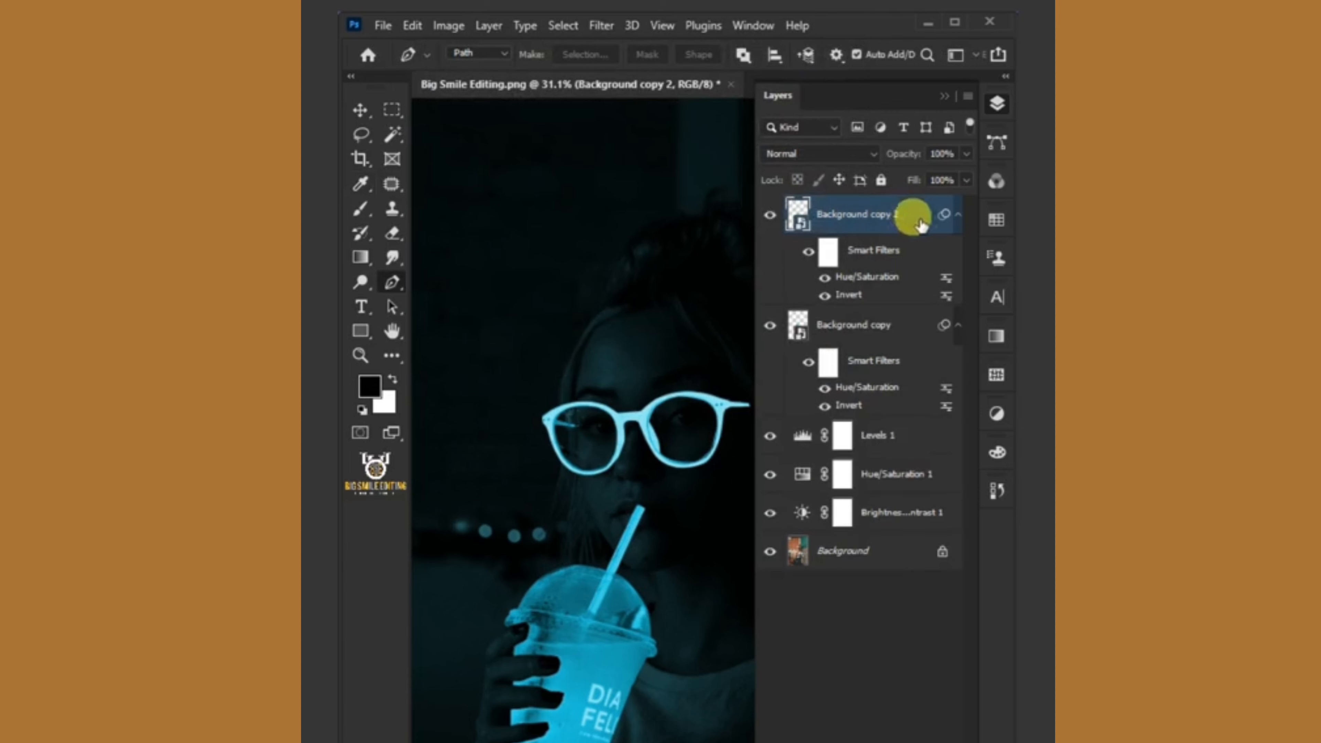
{"action": "left_click", "coordinate": [602, 25]}
{"action": "mouse_move", "coordinate": [609, 270]}
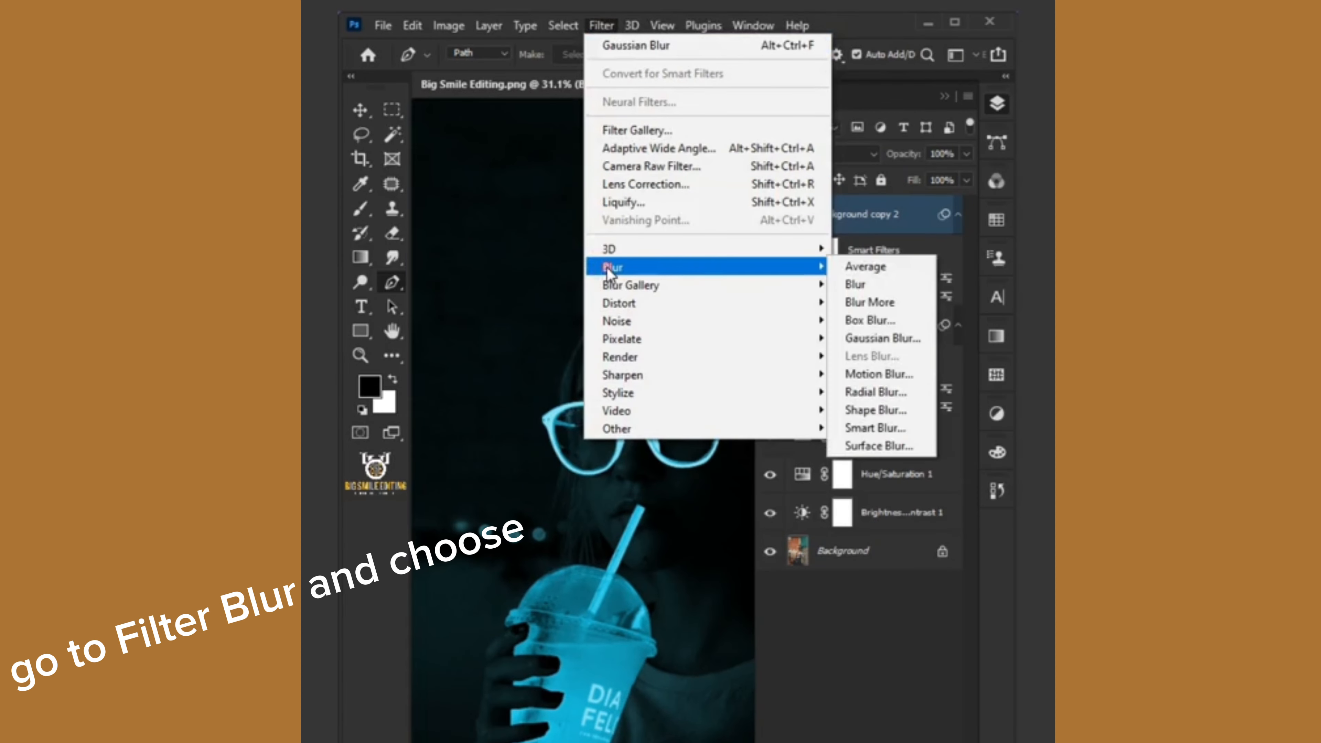
{"action": "left_click", "coordinate": [853, 338]}
{"action": "type", "text": "1"}
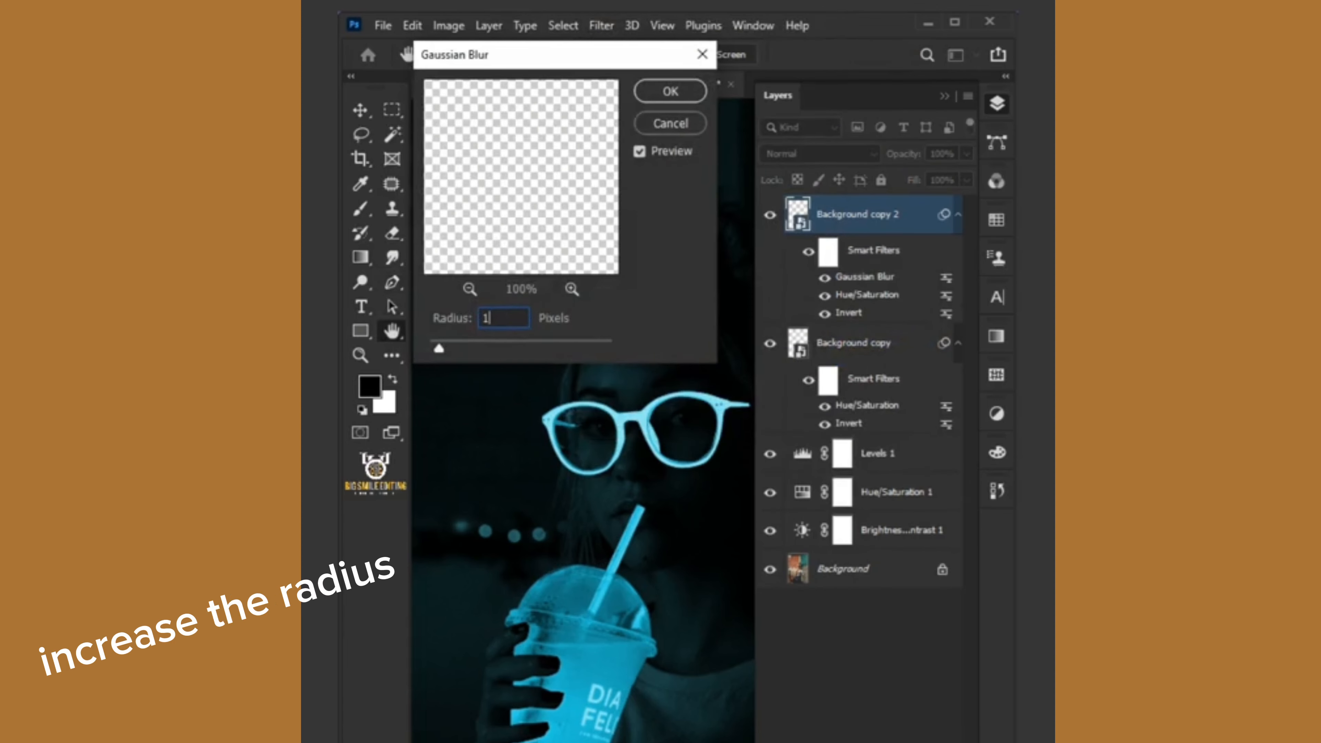
{"action": "type", "text": "8"}
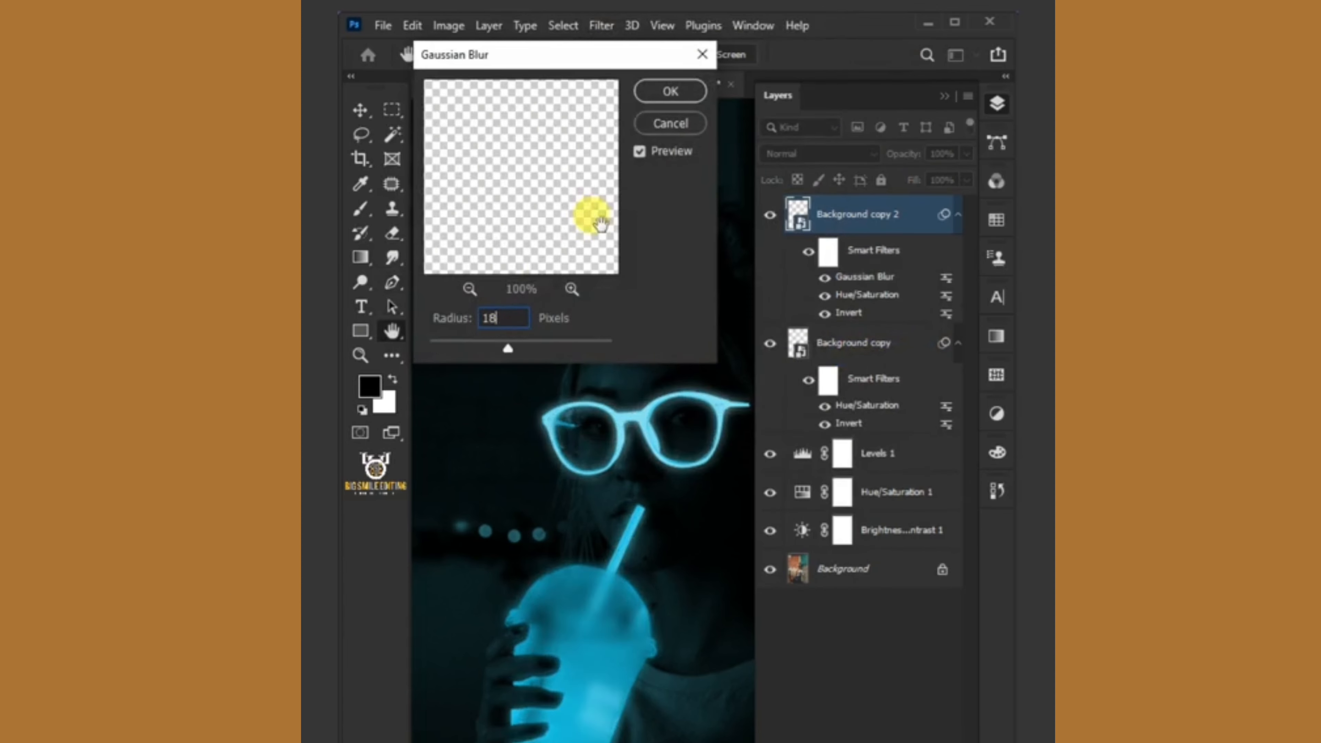
{"action": "left_click", "coordinate": [669, 92]}
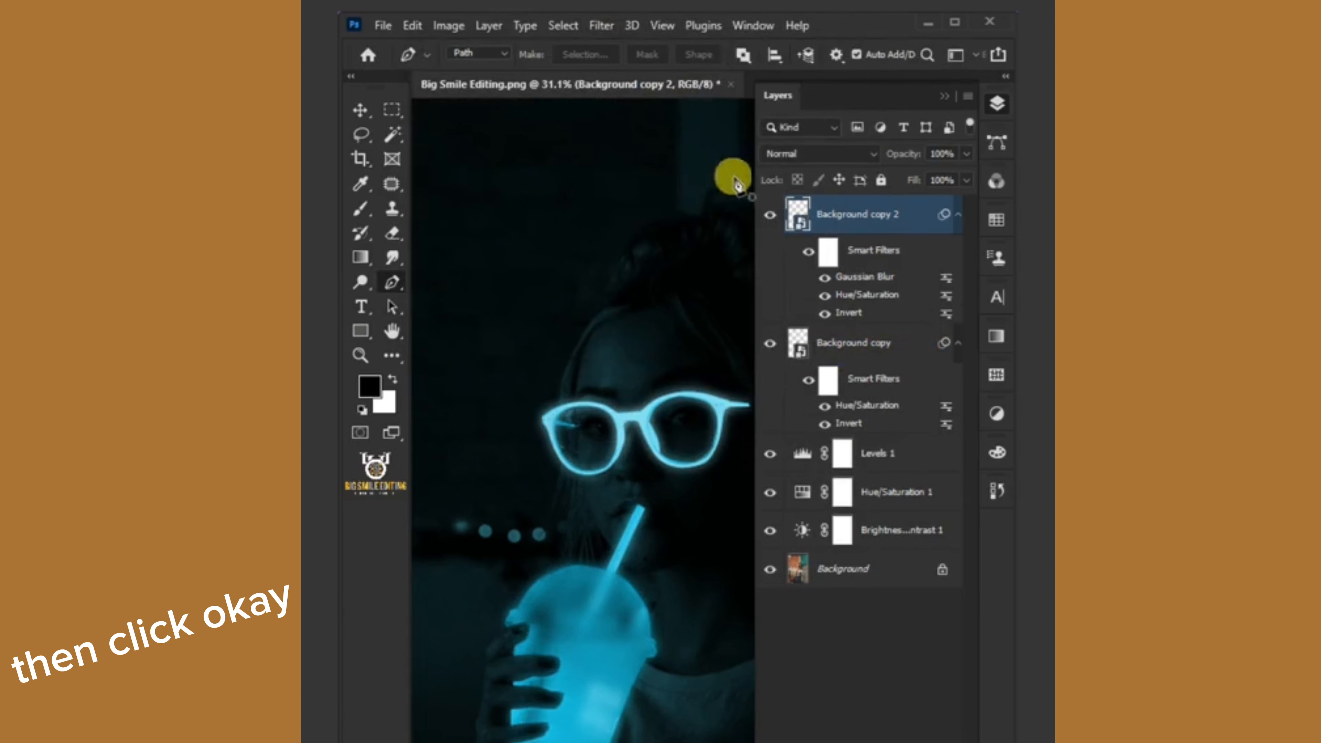
Set the blurred duplicate's blend mode to Screen and add a new layer above it in Overlay mode
{"action": "left_click", "coordinate": [780, 153]}
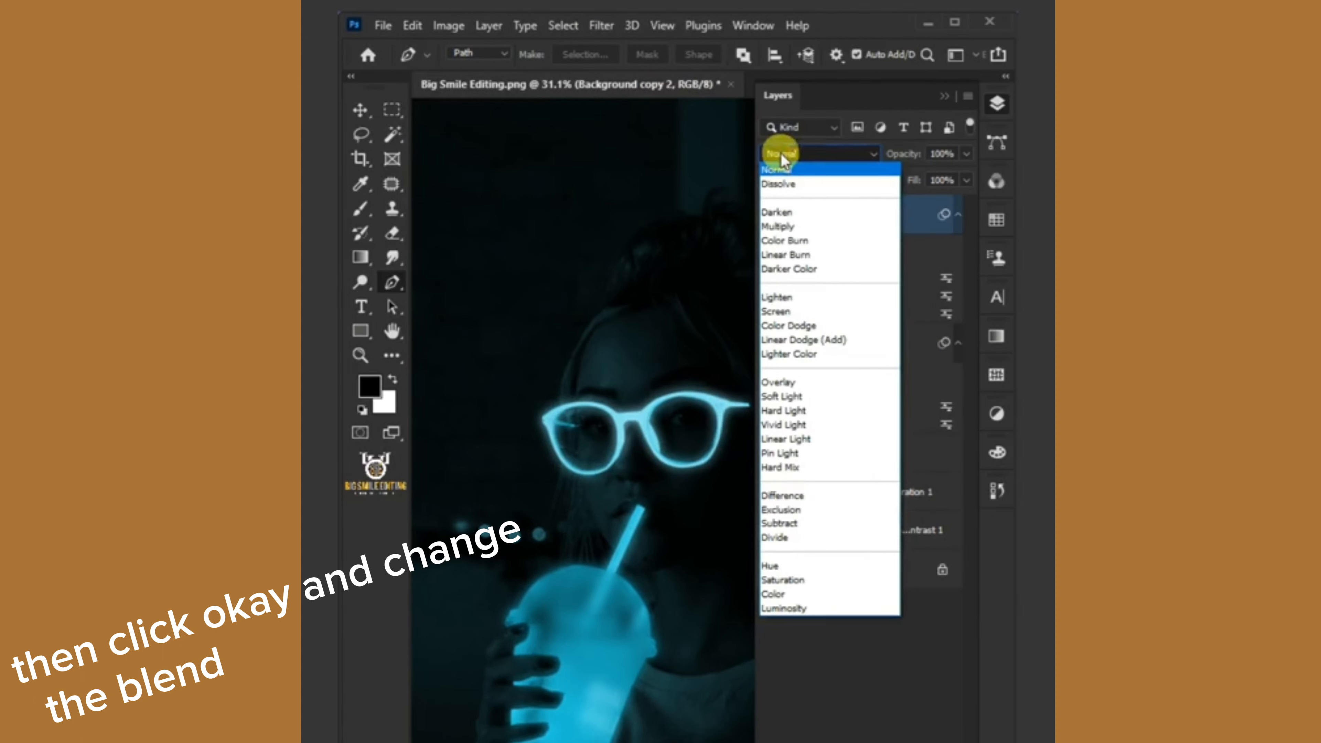
{"action": "left_click", "coordinate": [782, 308]}
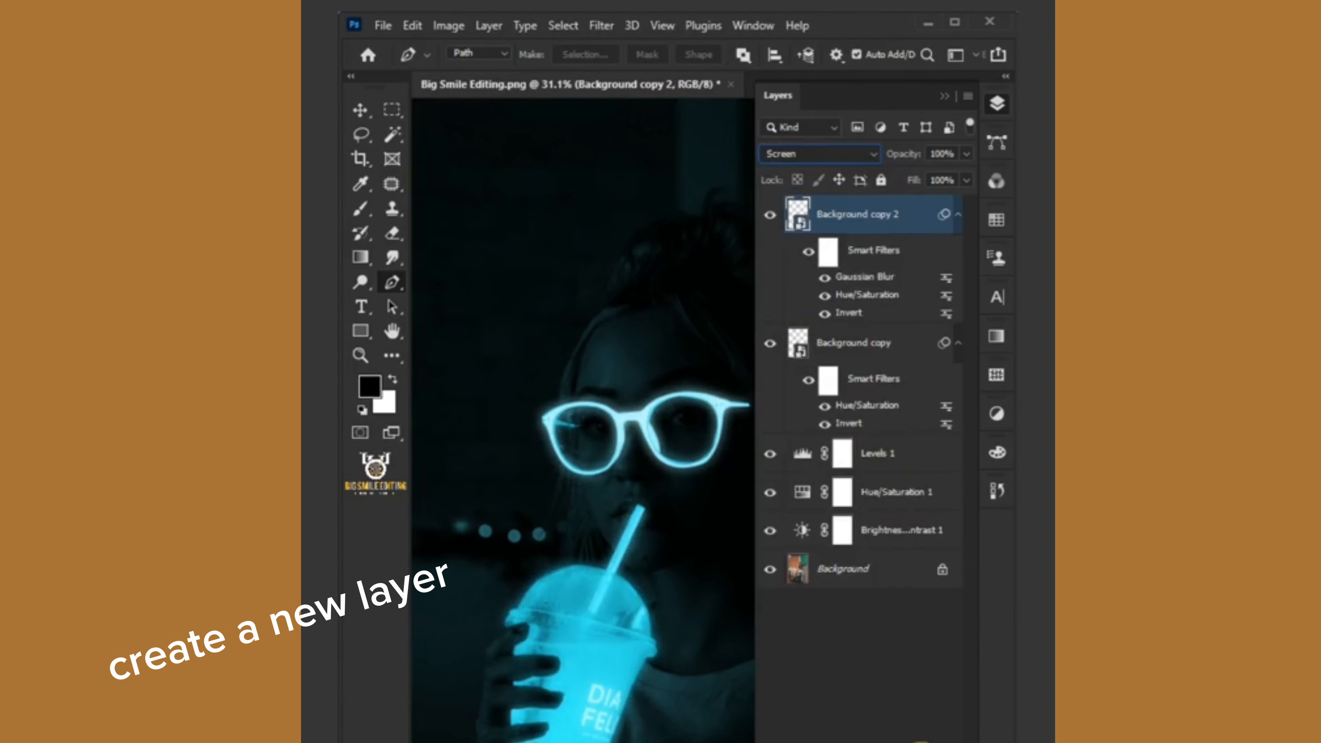
{"action": "left_click", "coordinate": [922, 741]}
{"action": "left_click", "coordinate": [832, 154]}
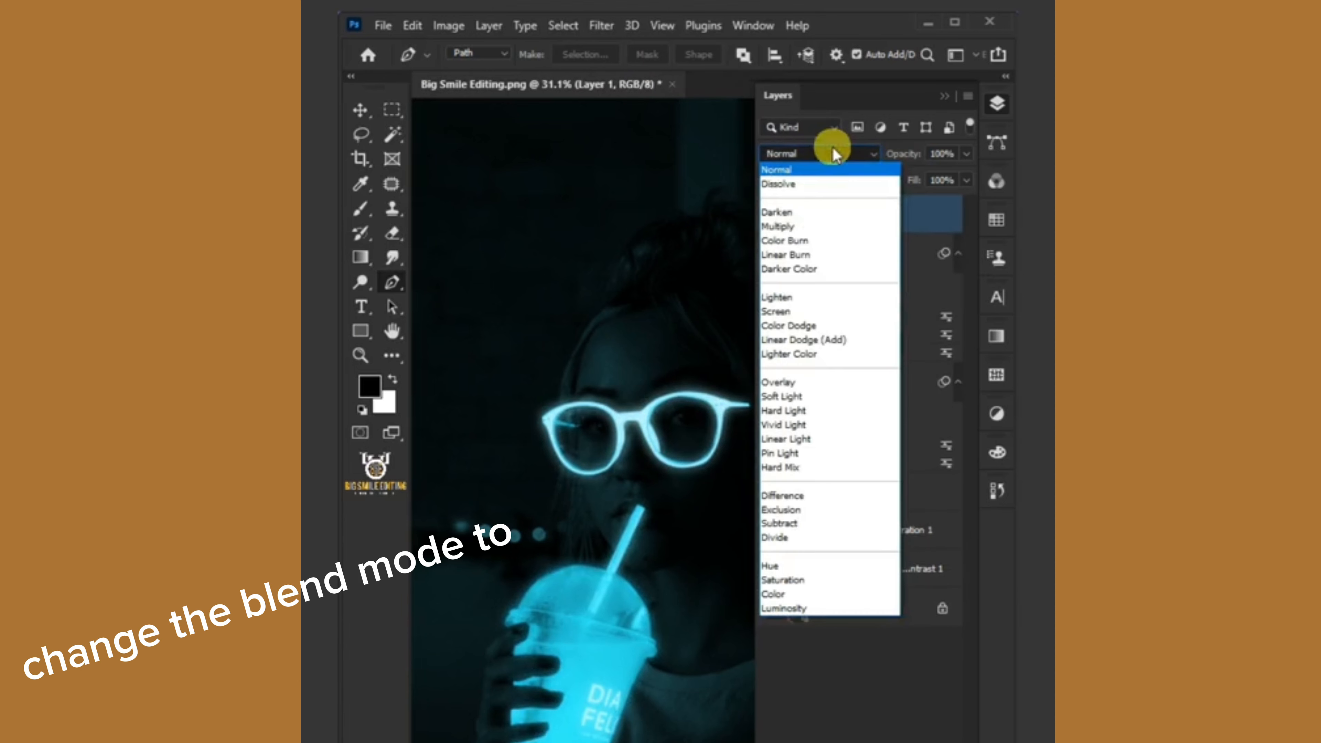
{"action": "left_click", "coordinate": [798, 383]}
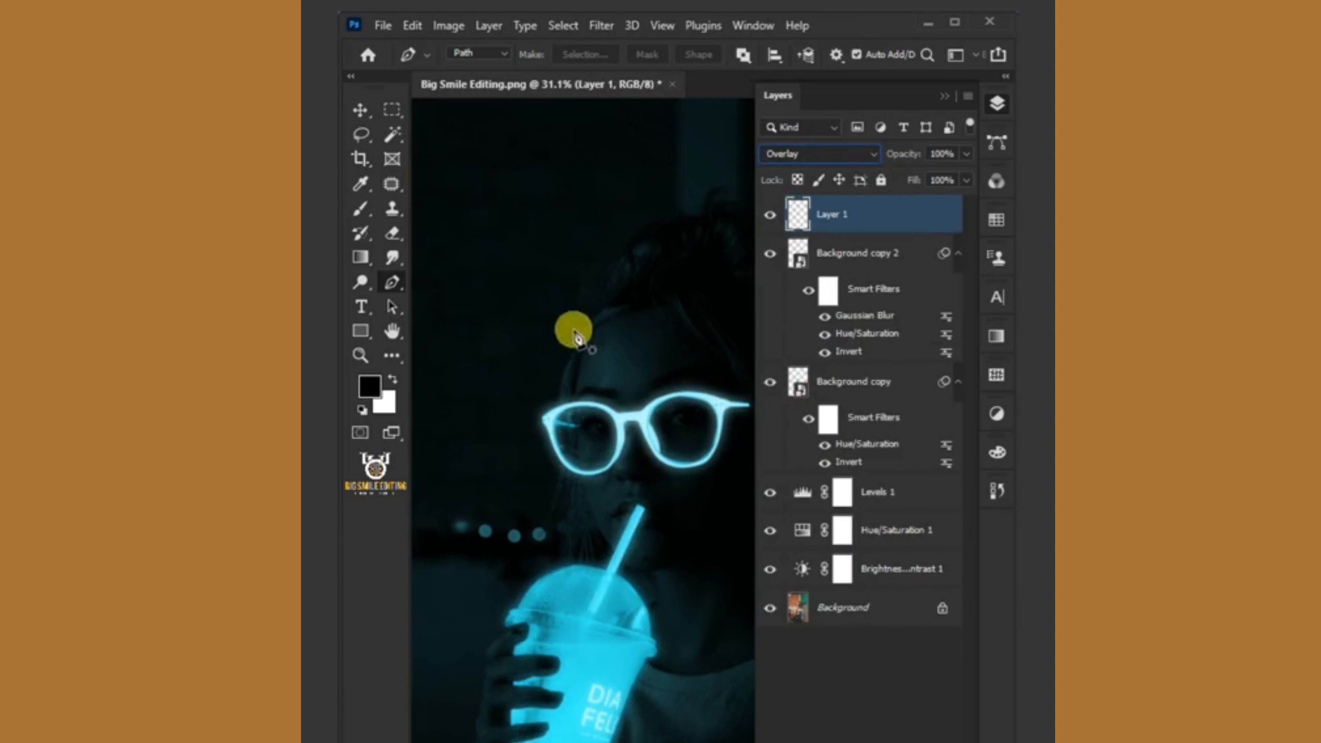
Set up a Soft Round brush with 100% opacity and 15% flow
{"action": "left_click", "coordinate": [361, 208]}
{"action": "left_click", "coordinate": [451, 210]}
{"action": "left_click", "coordinate": [459, 113]}
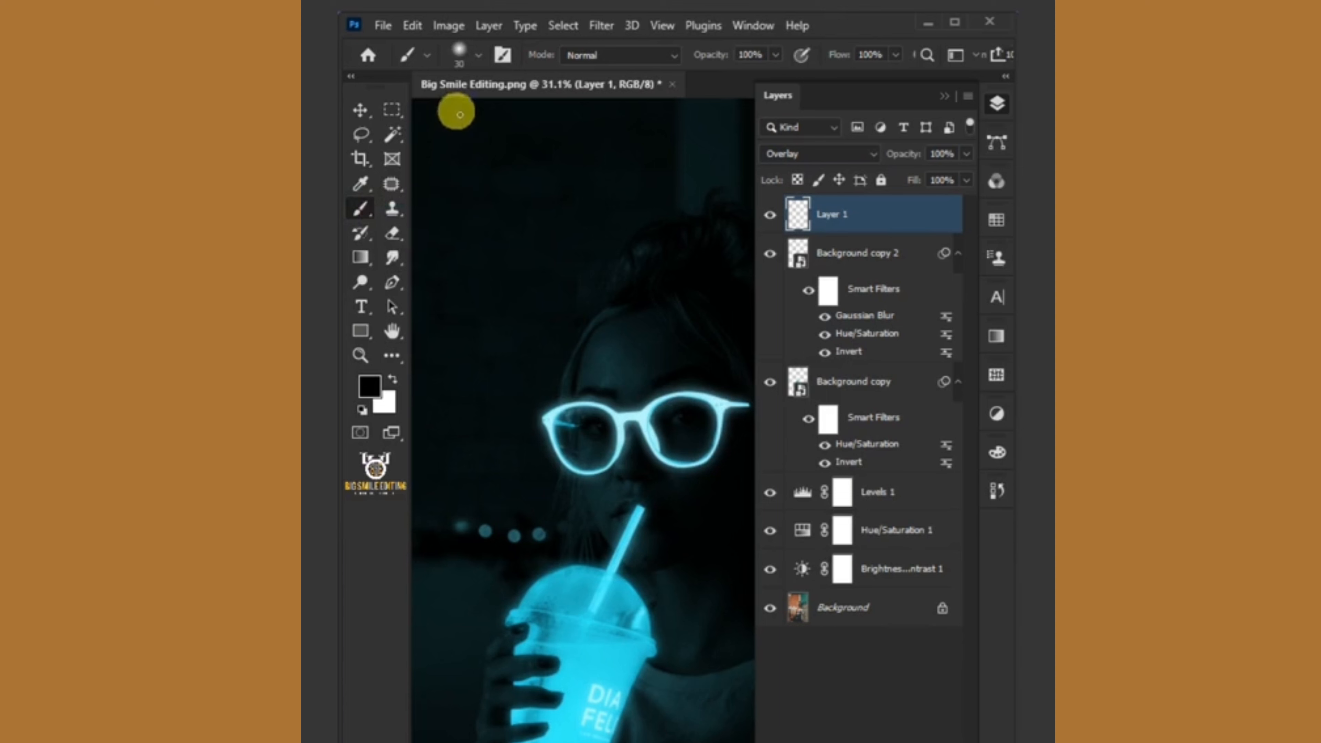
{"action": "left_click", "coordinate": [478, 55]}
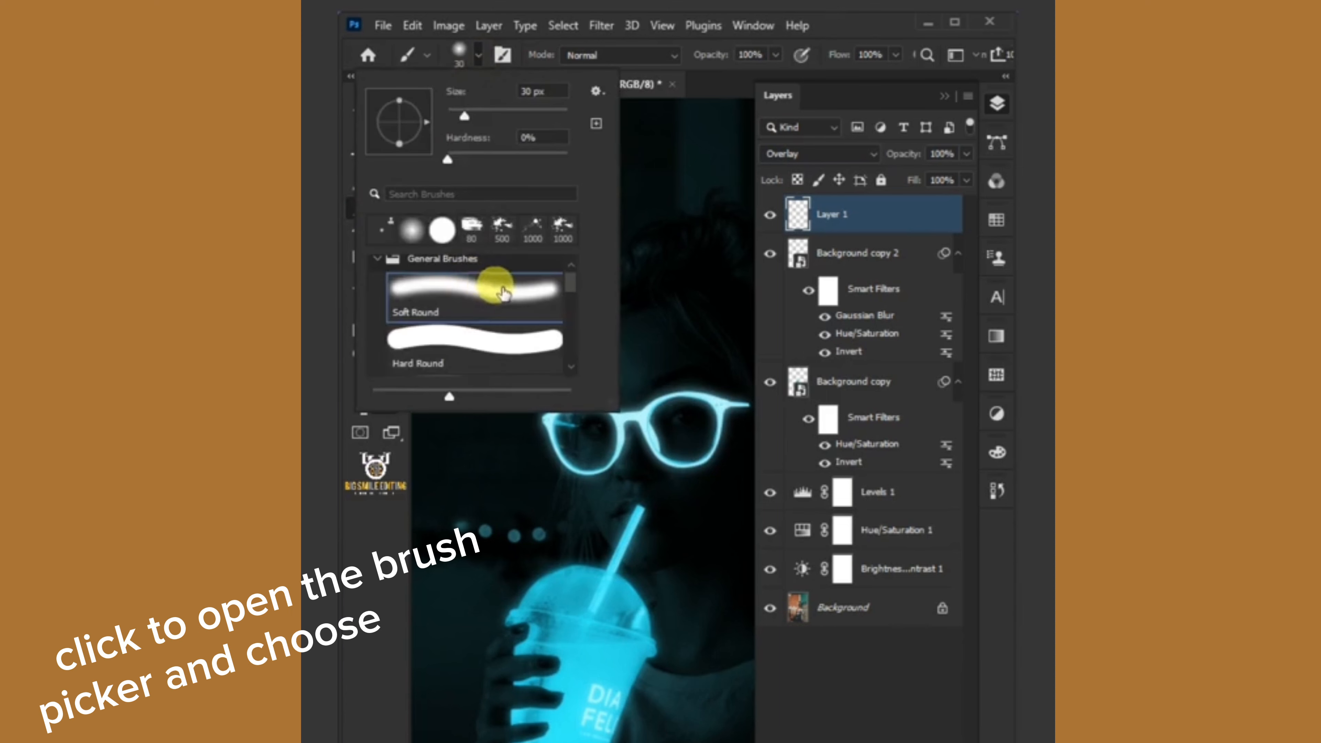
{"action": "double_click", "coordinate": [512, 292]}
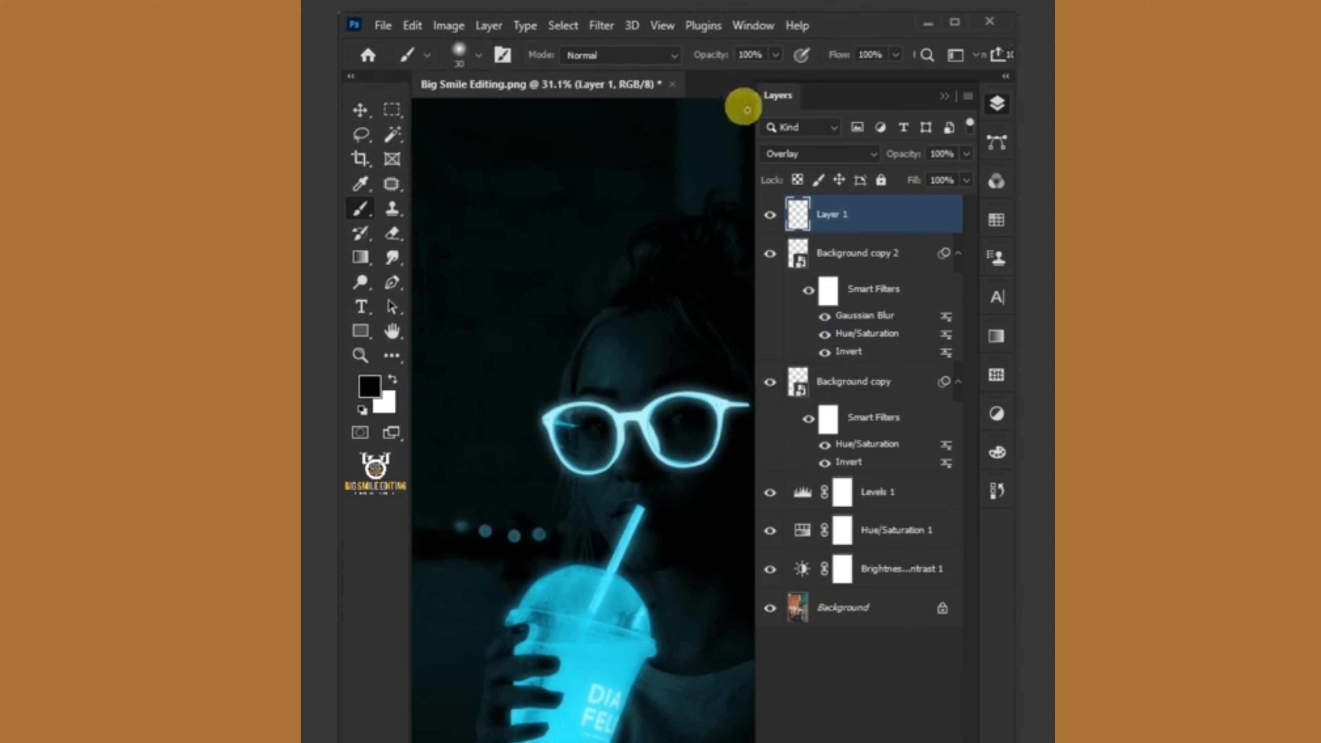
{"action": "left_click", "coordinate": [774, 56]}
{"action": "left_click_drag", "start_coordinate": [765, 80], "coordinate": [780, 84]}
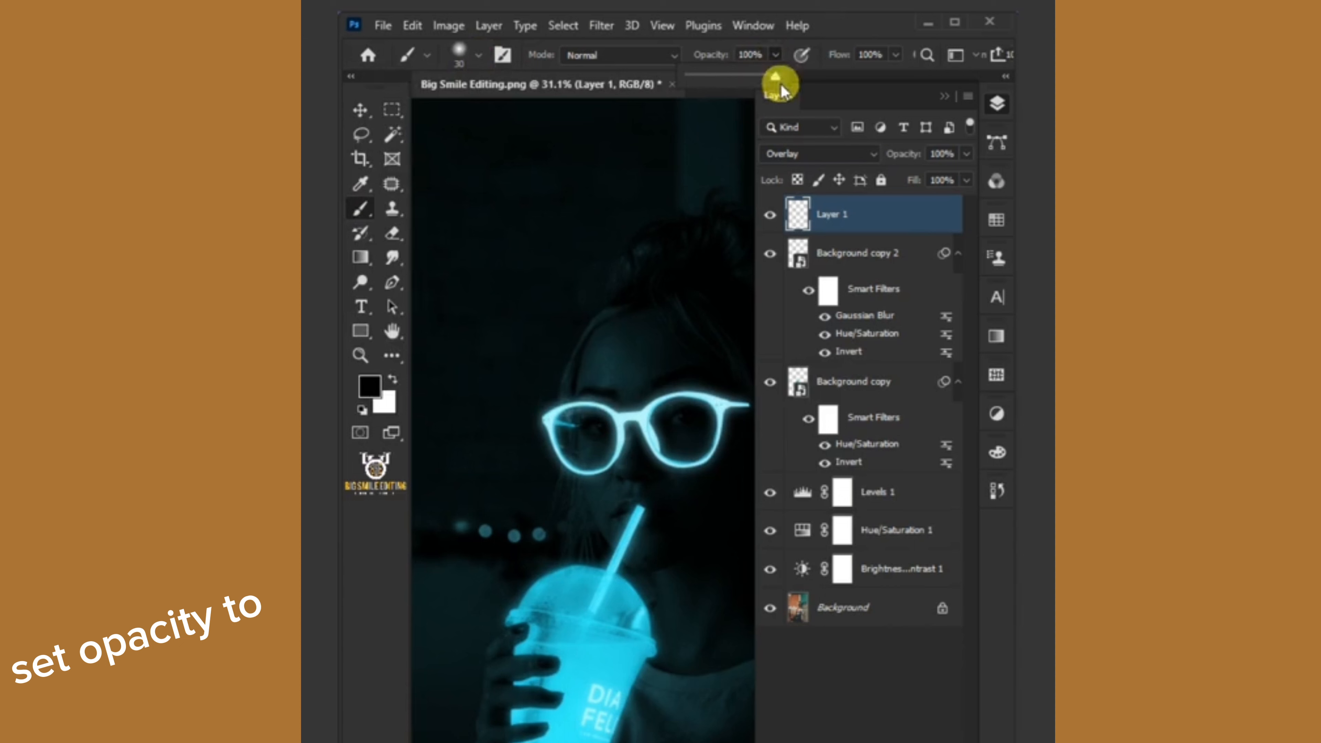
{"action": "left_click", "coordinate": [896, 56]}
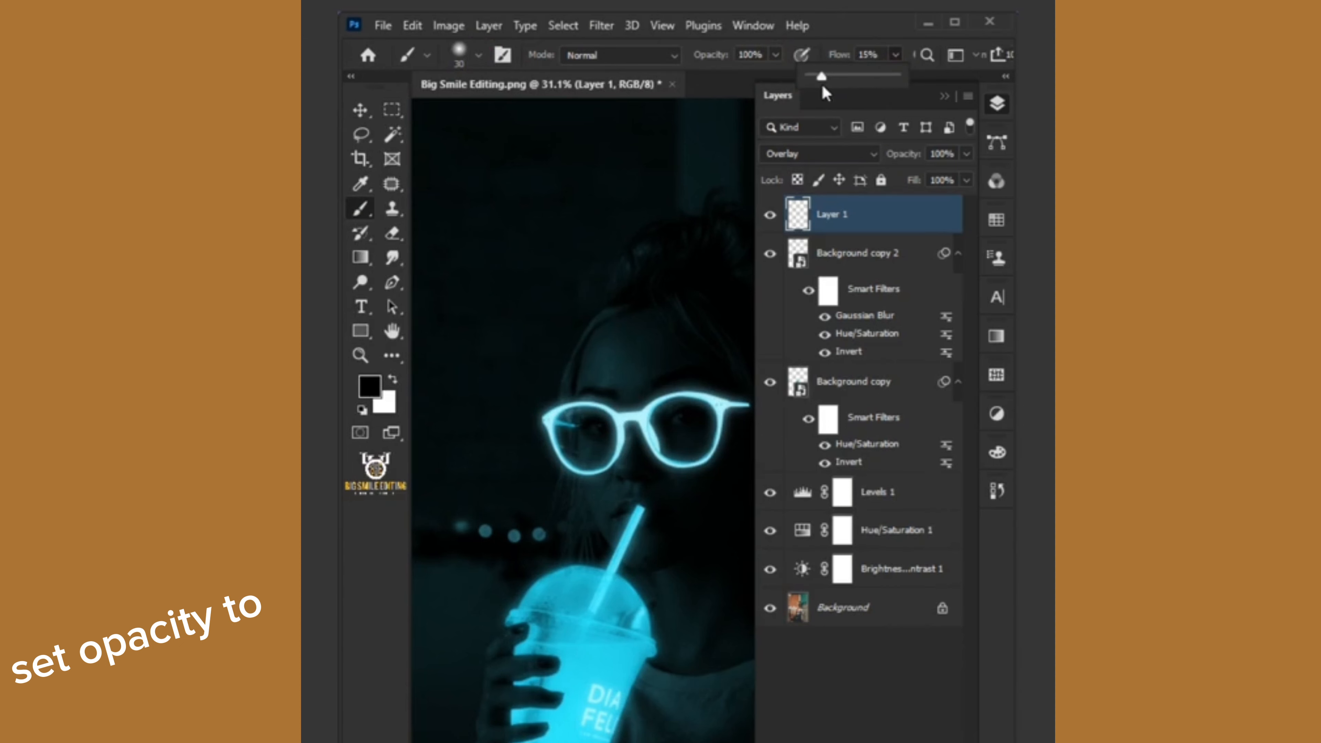
Set the foreground color to the glowing cup's cyan, 29d4e2
{"action": "left_click", "coordinate": [370, 386]}
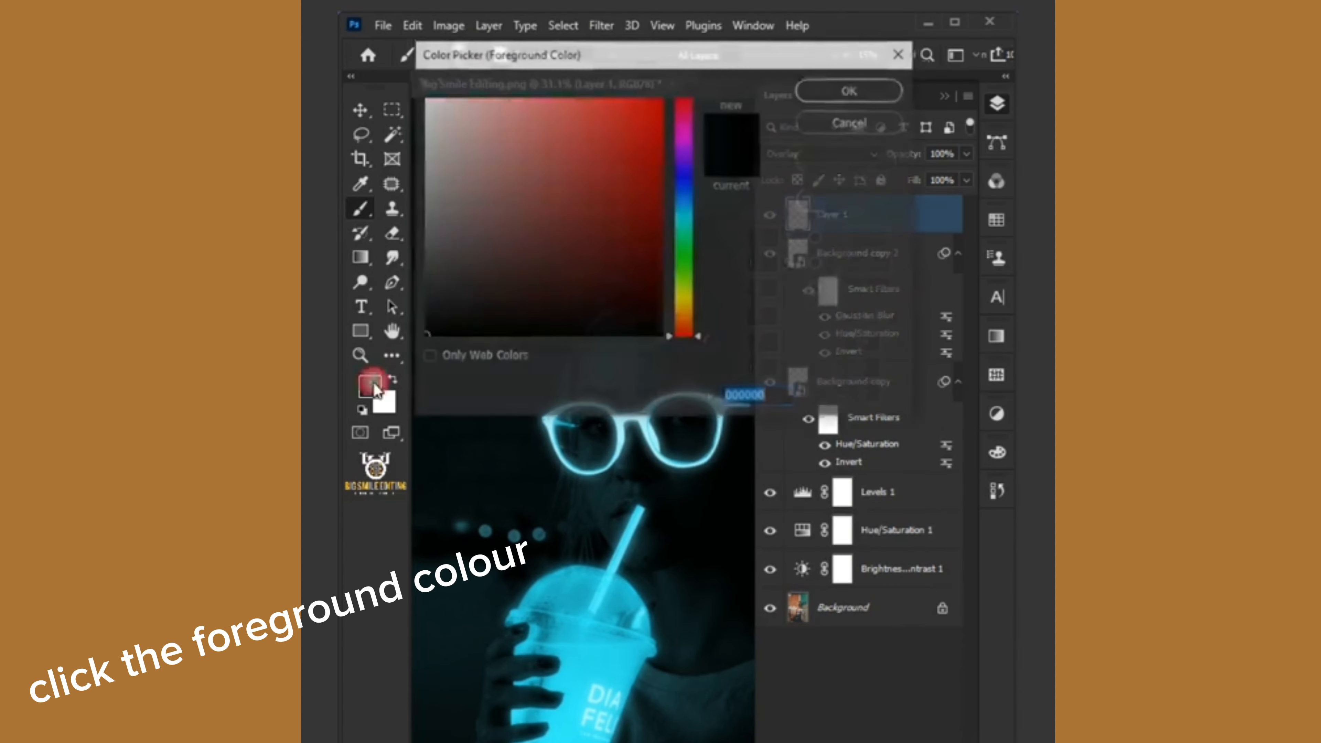
{"action": "left_click_drag", "start_coordinate": [590, 676], "coordinate": [641, 676]}
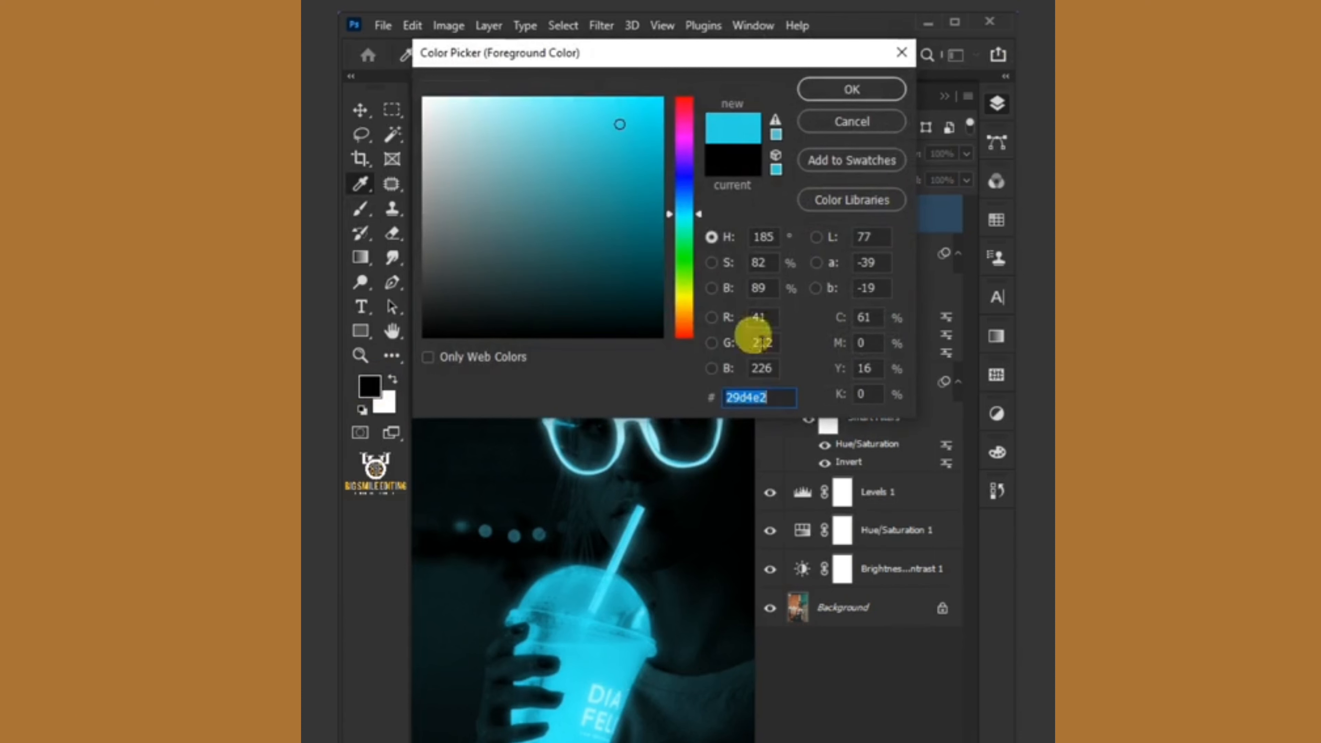
{"action": "left_click", "coordinate": [846, 88]}
Enlarge the brush to 175 px and paint cyan light over the forehead on the Overlay layer
{"action": "scroll", "coordinate": [660, 370], "scroll_direction": "up", "scroll_amount": 3}
{"action": "scroll", "coordinate": [642, 401], "scroll_direction": "down", "scroll_amount": 3}
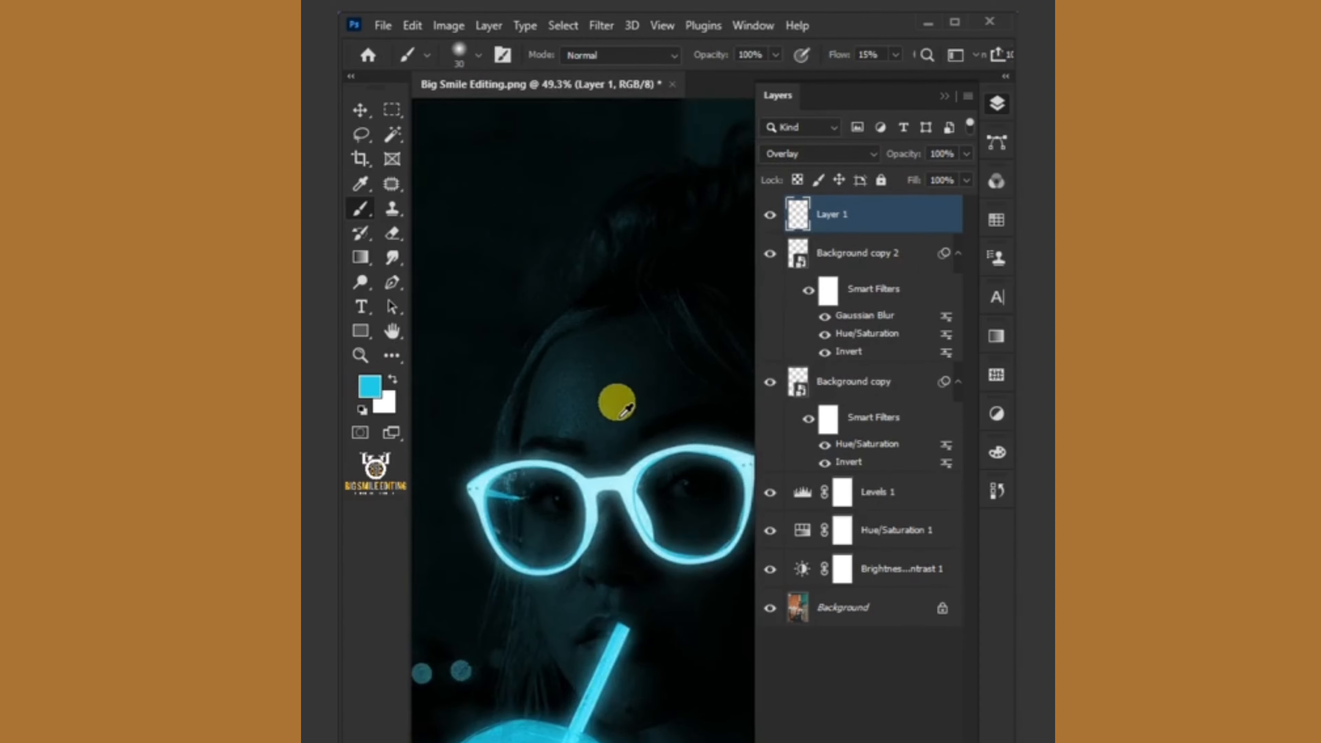
{"action": "key", "text": "bracketright"}
{"action": "key", "text": "bracketright"}
{"action": "key", "text": "bracketright"}
{"action": "key", "text": "bracketright"}
{"action": "key", "text": "bracketright"}
{"action": "key", "text": "bracketright"}
{"action": "key", "text": "bracketright"}
{"action": "key", "text": "bracketright"}
{"action": "key", "text": "bracketright"}
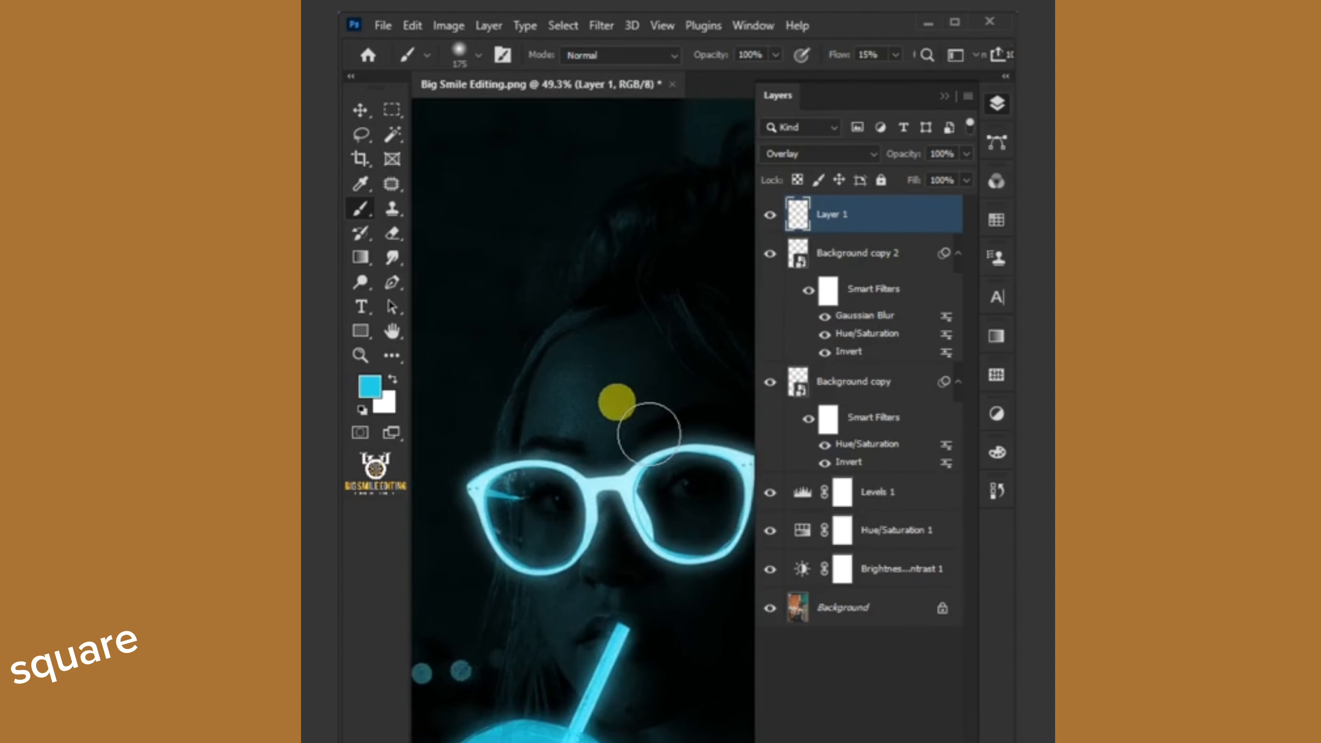
{"action": "key", "text": "bracketleft"}
{"action": "key", "text": "bracketleft"}
{"action": "key", "text": "bracketleft"}
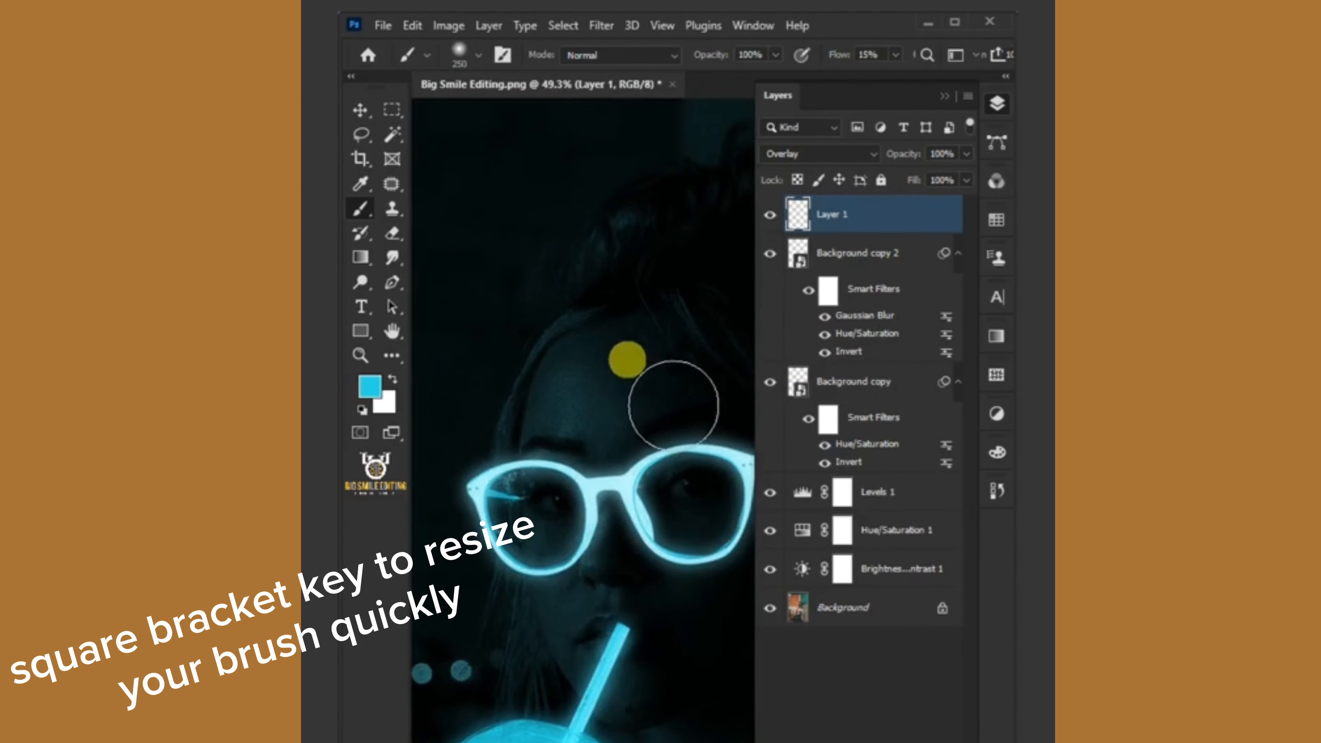
{"action": "scroll", "coordinate": [676, 396], "scroll_direction": "up", "scroll_amount": 1}
{"action": "scroll", "coordinate": [713, 348], "scroll_direction": "up", "scroll_amount": 2}
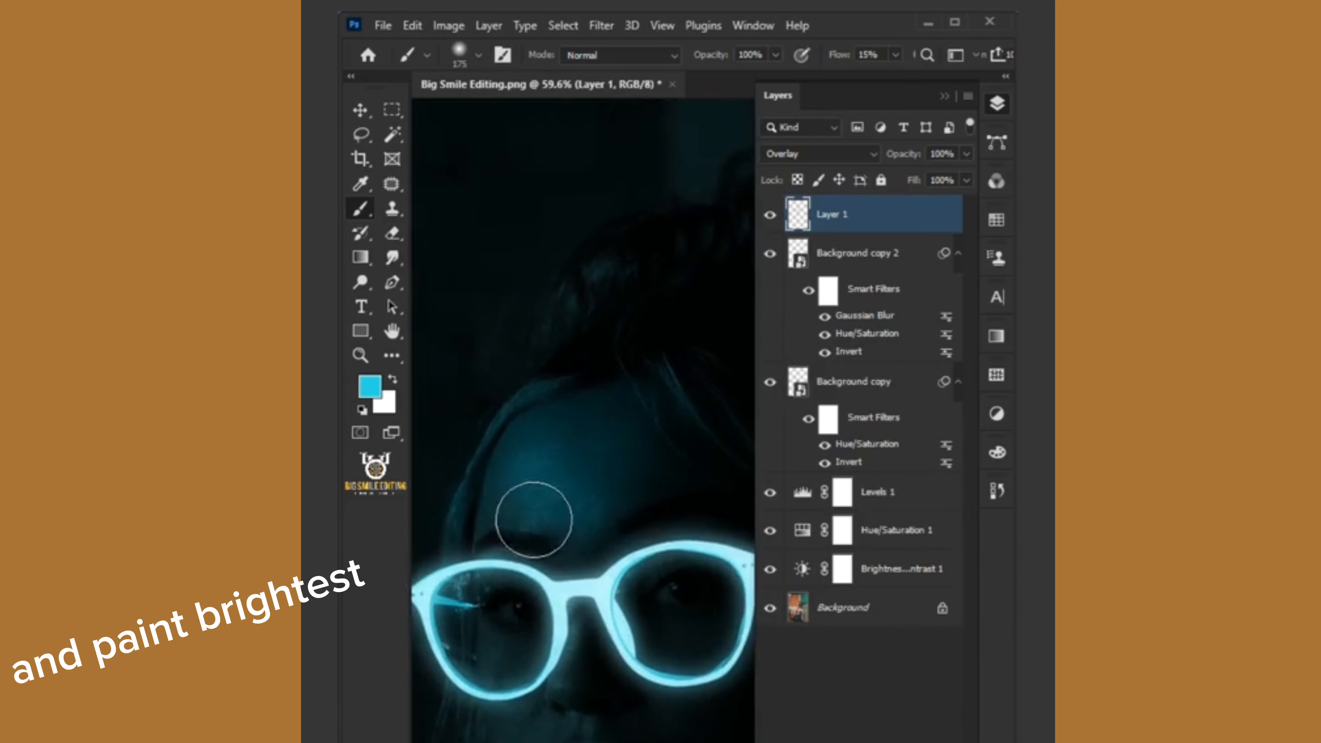
Paint cyan light over the nose, cheek, lips and chin with a 100 px brush
{"action": "key", "text": "bracketleft"}
{"action": "key", "text": "bracketleft"}
{"action": "key", "text": "bracketleft"}
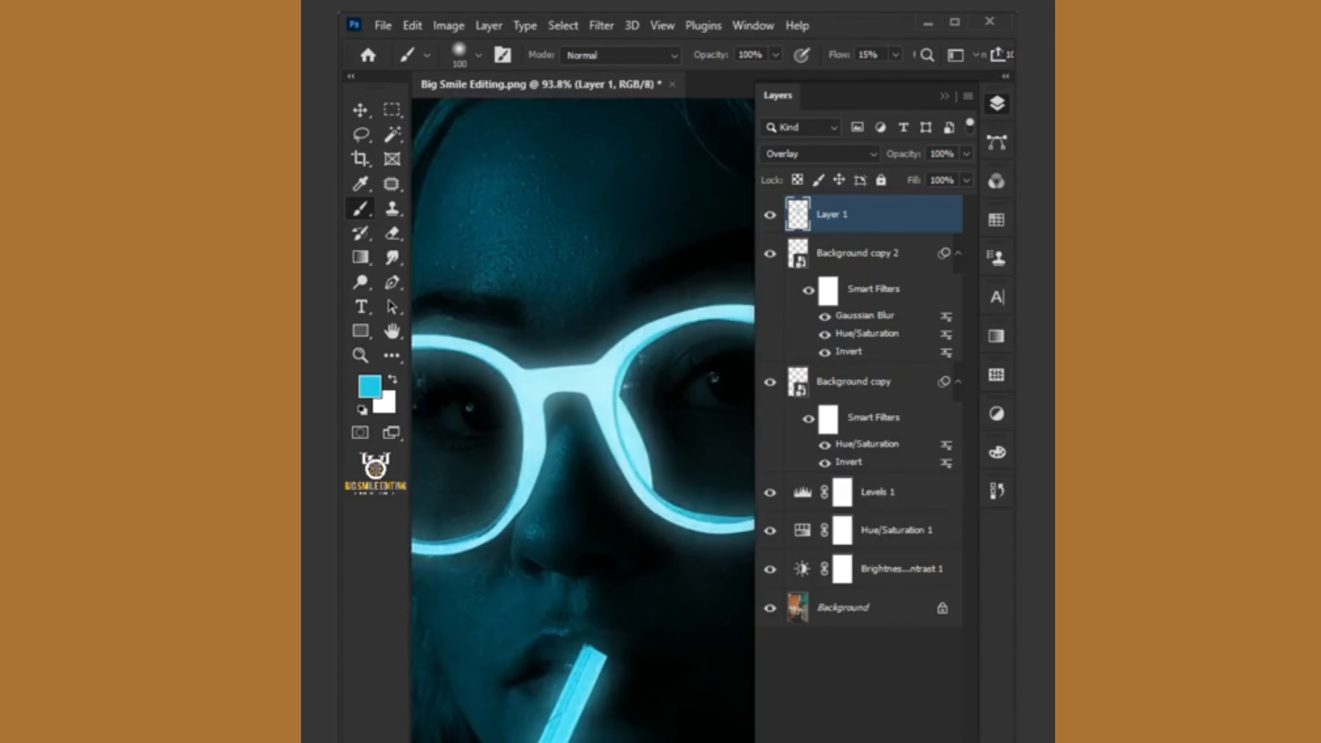
{"action": "left_click_drag", "start_coordinate": [643, 728], "coordinate": [555, 434]}
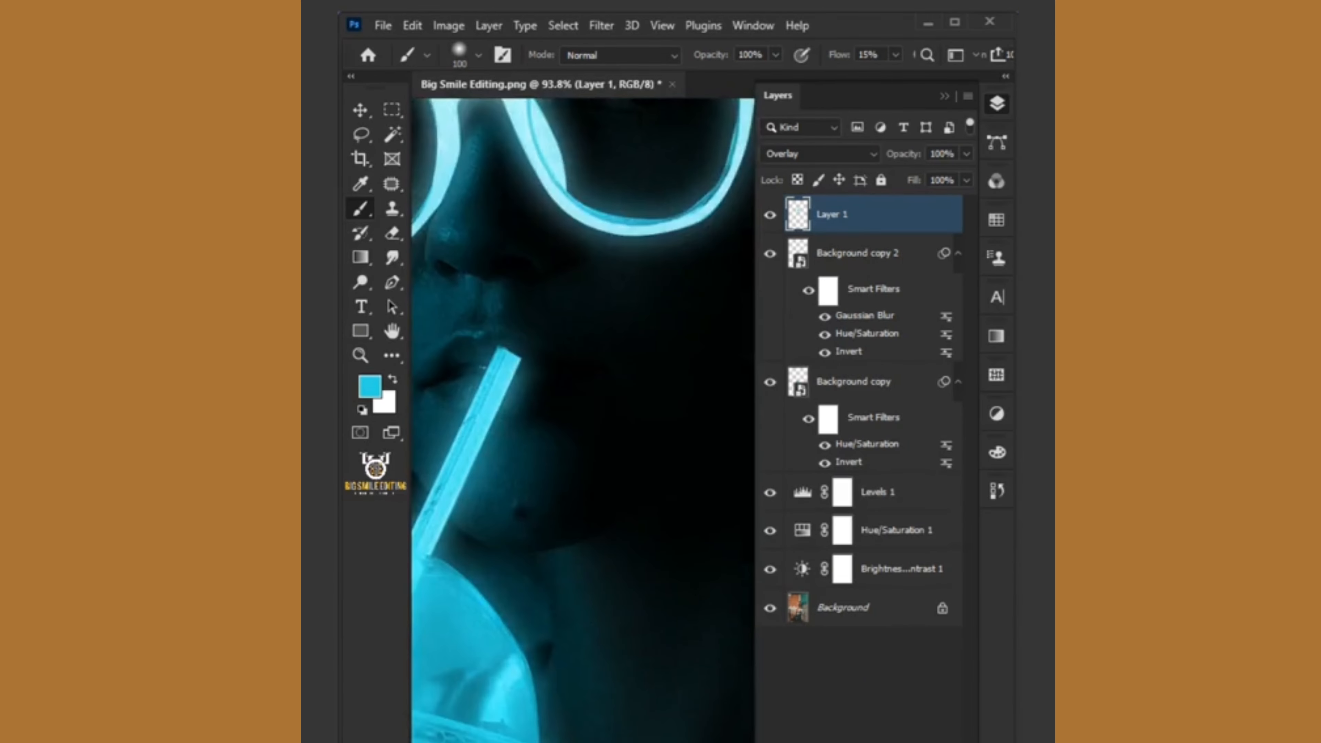
{"action": "left_click_drag", "start_coordinate": [552, 695], "coordinate": [716, 494]}
{"action": "left_click_drag", "start_coordinate": [728, 219], "coordinate": [567, 690]}
Paint cyan light over the neck, shoulder and shirt with a 250 px brush, finishing with the brush at 175 px
{"action": "scroll", "coordinate": [566, 690], "scroll_direction": "down", "scroll_amount": 2}
{"action": "key", "text": "bracketright"}
{"action": "key", "text": "bracketright"}
{"action": "key", "text": "bracketright"}
{"action": "key", "text": "bracketright"}
{"action": "key", "text": "bracketright"}
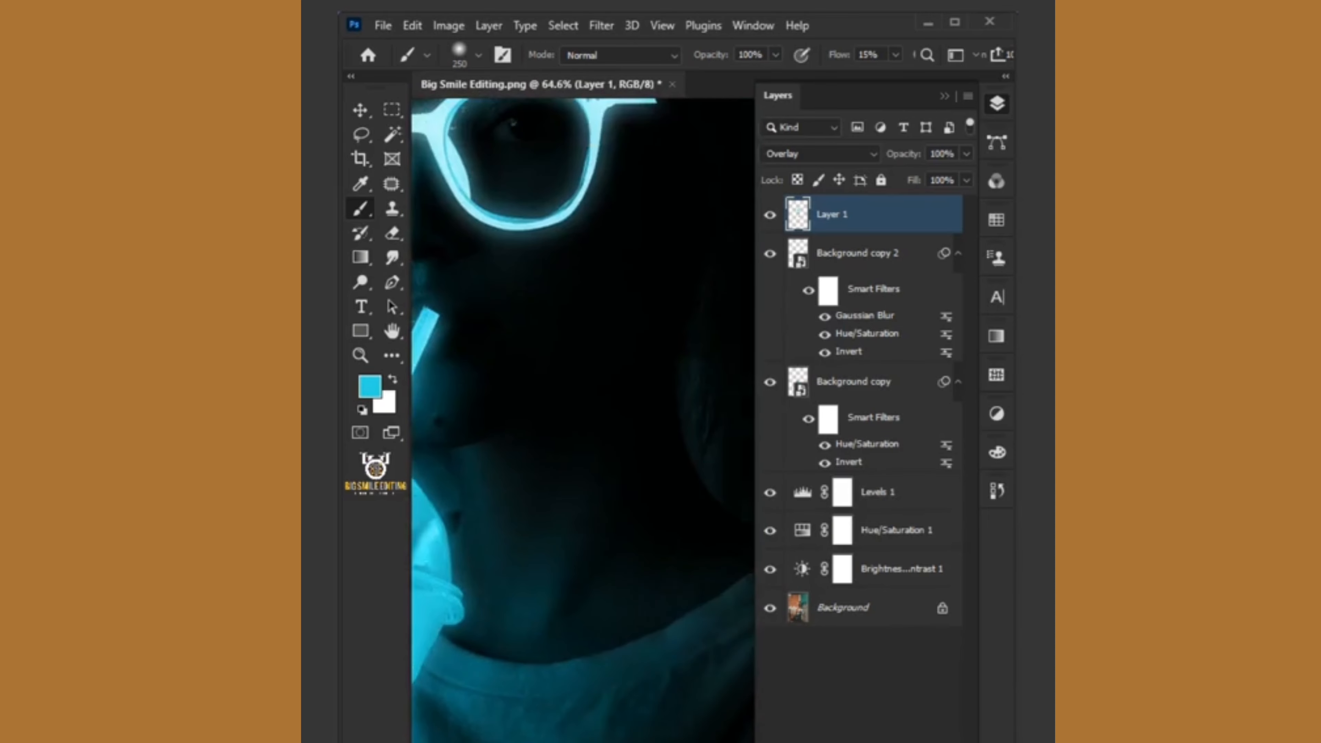
{"action": "mouse_move", "coordinate": [648, 564]}
{"action": "left_mouse_down"}
{"action": "mouse_move", "coordinate": [674, 603]}
{"action": "mouse_move", "coordinate": [620, 526]}
{"action": "left_mouse_up"}
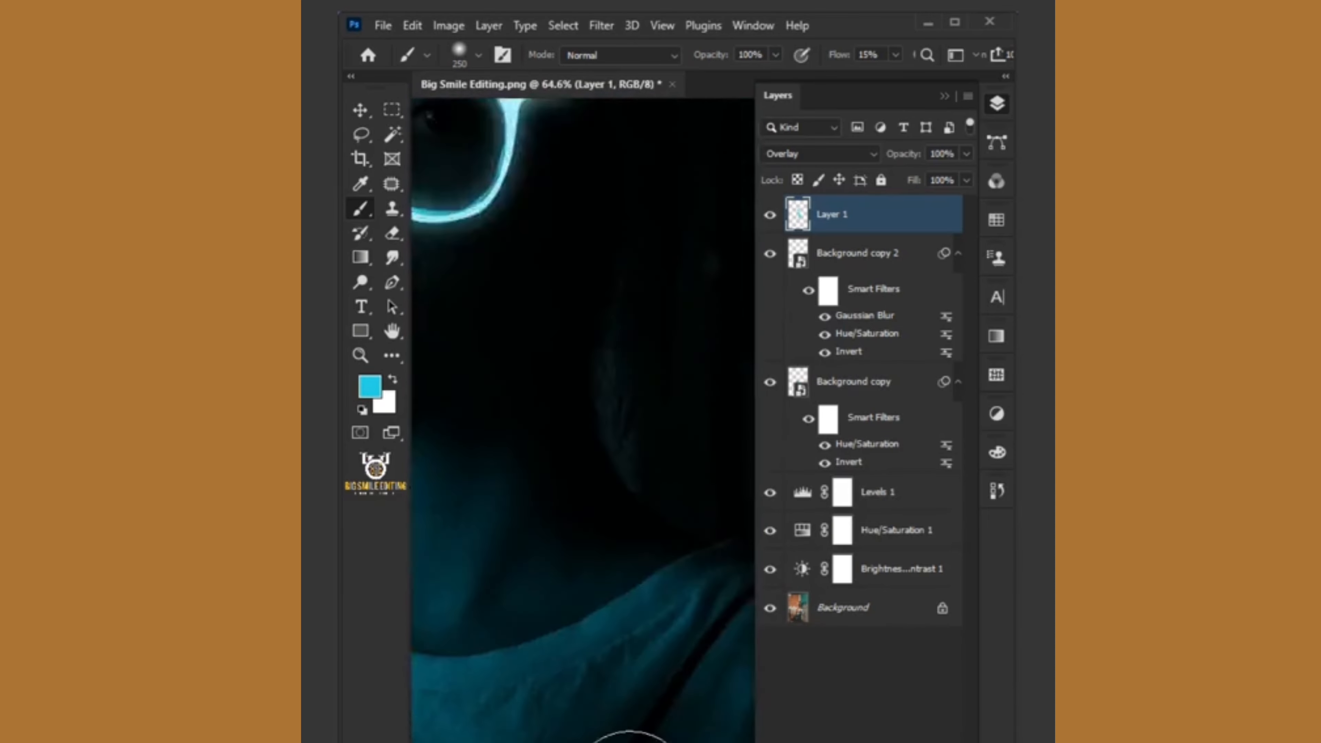
{"action": "left_click_drag", "start_coordinate": [684, 739], "coordinate": [590, 514]}
{"action": "scroll", "coordinate": [590, 514], "scroll_direction": "down", "scroll_amount": 6}
{"action": "key", "text": "bracketleft"}
{"action": "key", "text": "bracketleft"}
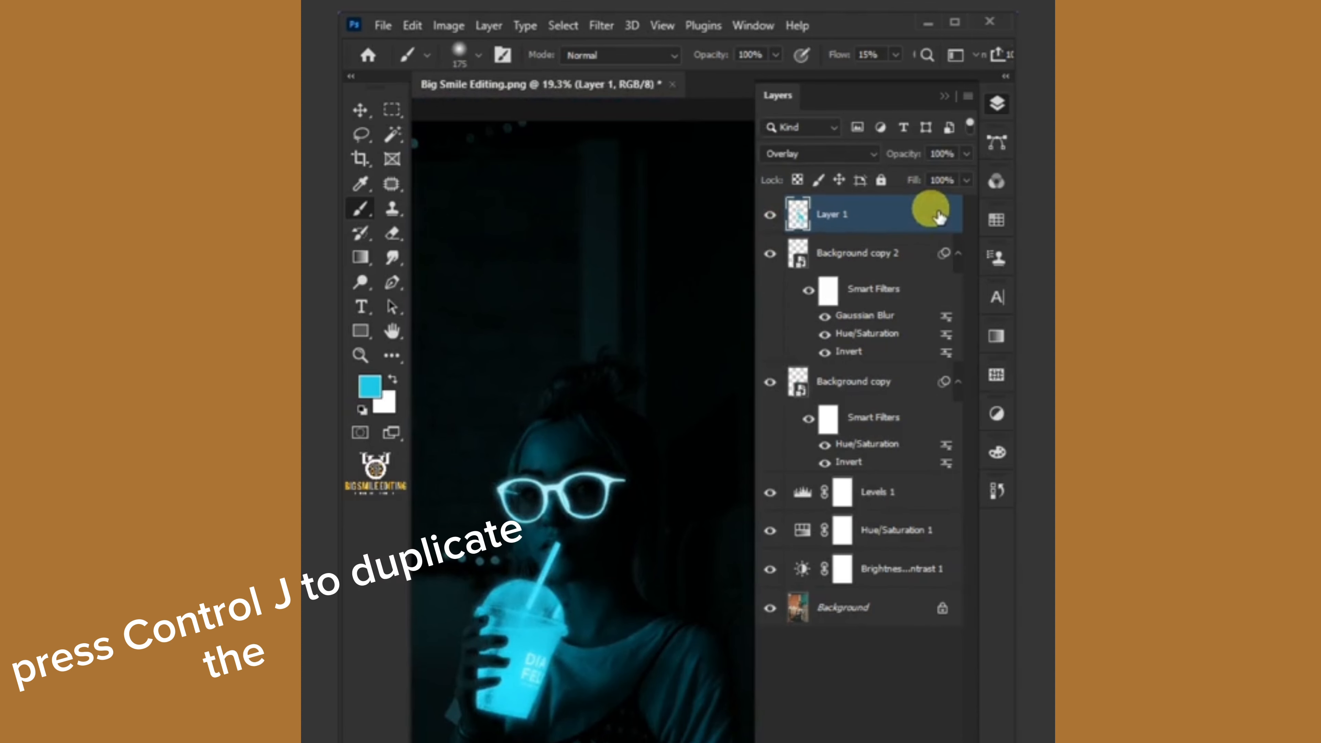
Duplicate Layer 1 and give the duplicate the Color Dodge blend mode with a 60% fill
{"action": "key", "text": "ctrl+j"}
{"action": "left_click", "coordinate": [852, 151]}
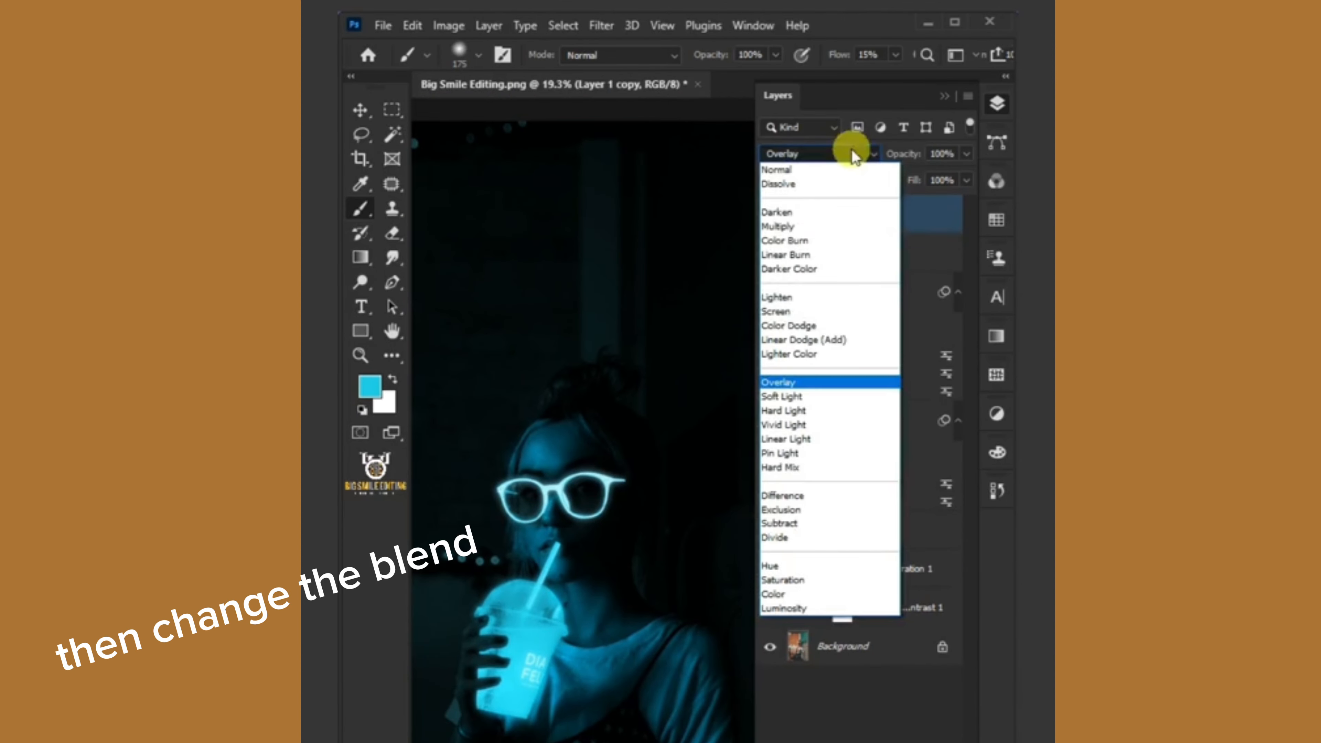
{"action": "left_click", "coordinate": [827, 324]}
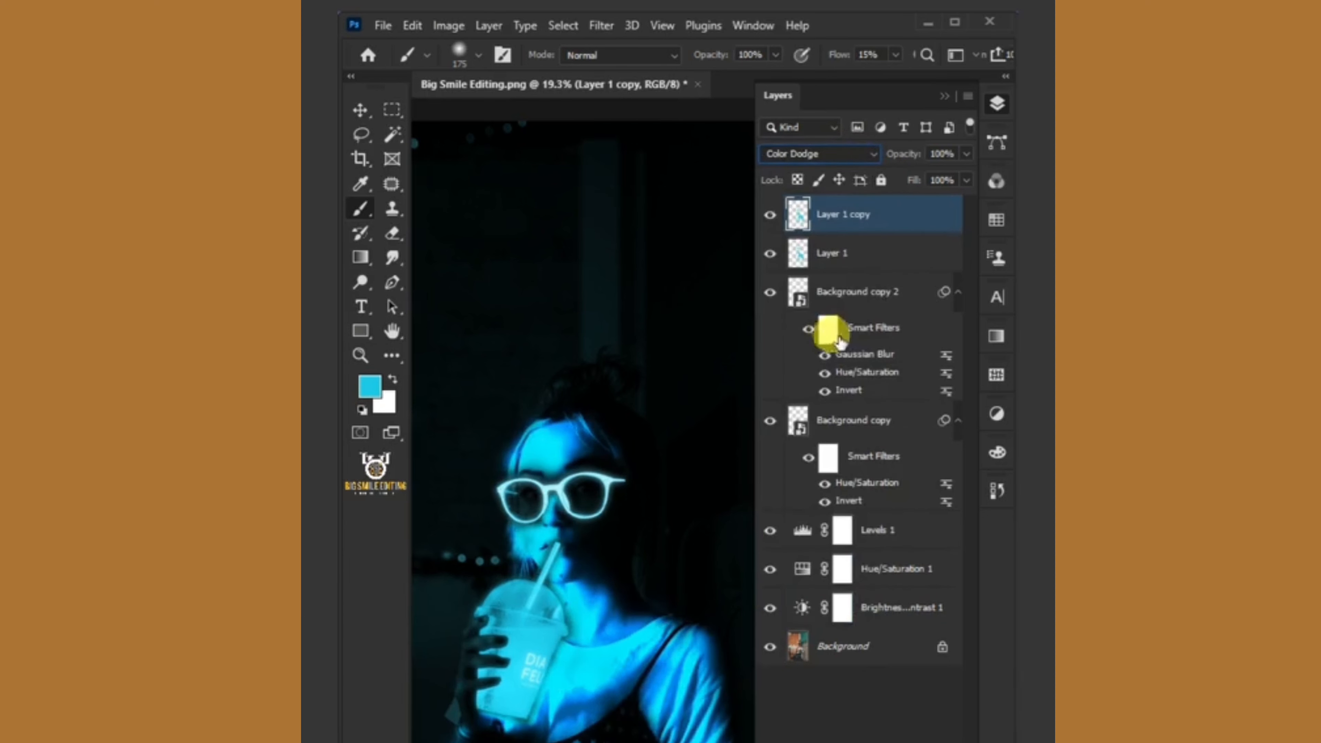
{"action": "left_click_drag", "start_coordinate": [930, 205], "coordinate": [931, 203]}
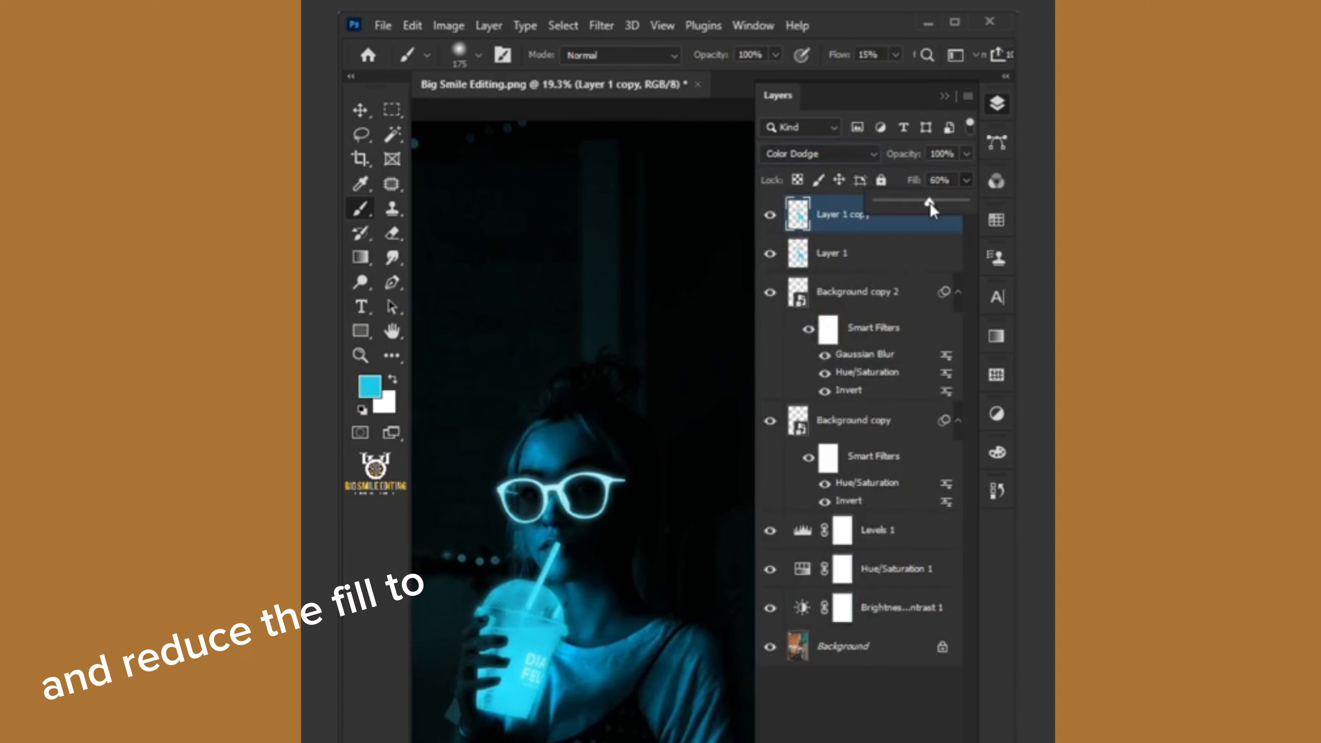
Paint cyan light along the fingers holding the cup on Layer 1 with a 40 px brush
{"action": "left_click", "coordinate": [895, 259]}
{"action": "left_click", "coordinate": [892, 260]}
{"action": "scroll", "coordinate": [546, 570], "scroll_direction": "up", "scroll_amount": 8}
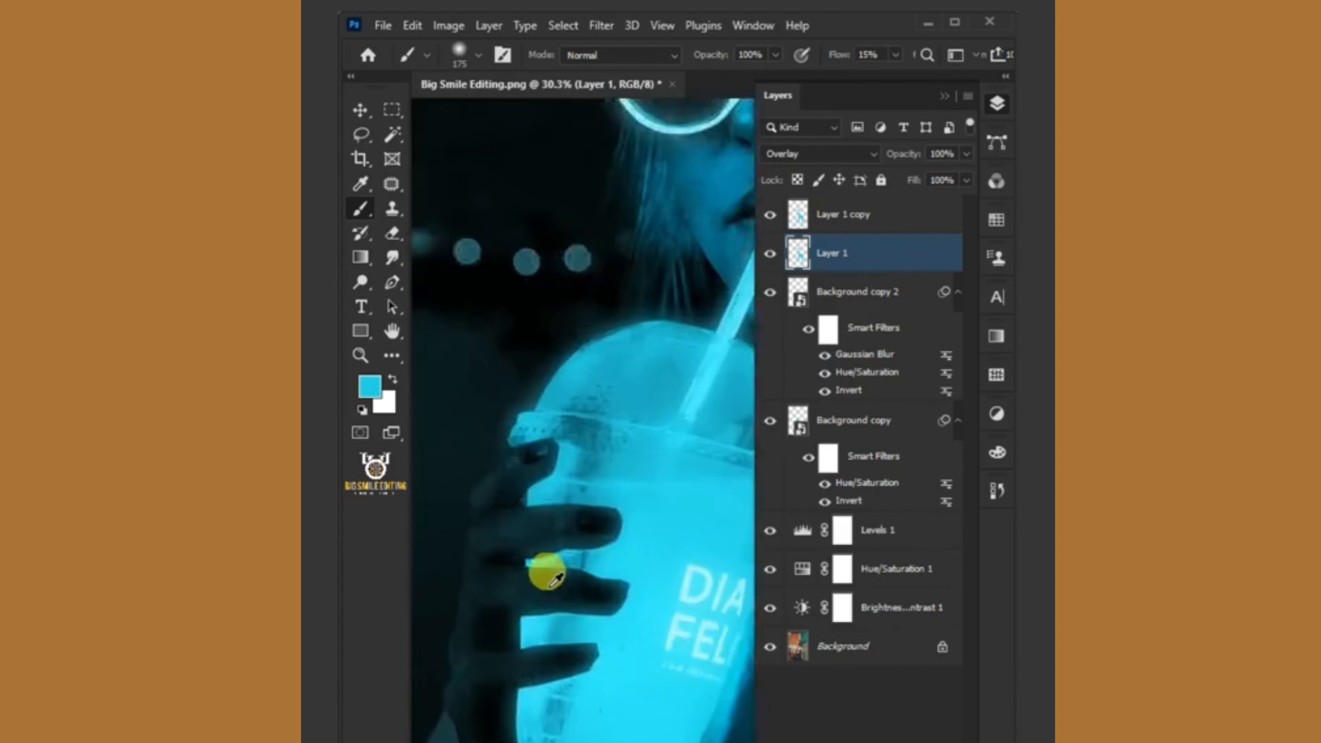
{"action": "key", "text": "bracketleft"}
{"action": "key", "text": "bracketleft"}
{"action": "key", "text": "bracketleft"}
{"action": "key", "text": "bracketleft"}
{"action": "mouse_move", "coordinate": [717, 500]}
{"action": "left_mouse_down"}
{"action": "mouse_move", "coordinate": [587, 521]}
{"action": "mouse_move", "coordinate": [736, 453]}
{"action": "mouse_move", "coordinate": [687, 505]}
{"action": "left_mouse_up"}
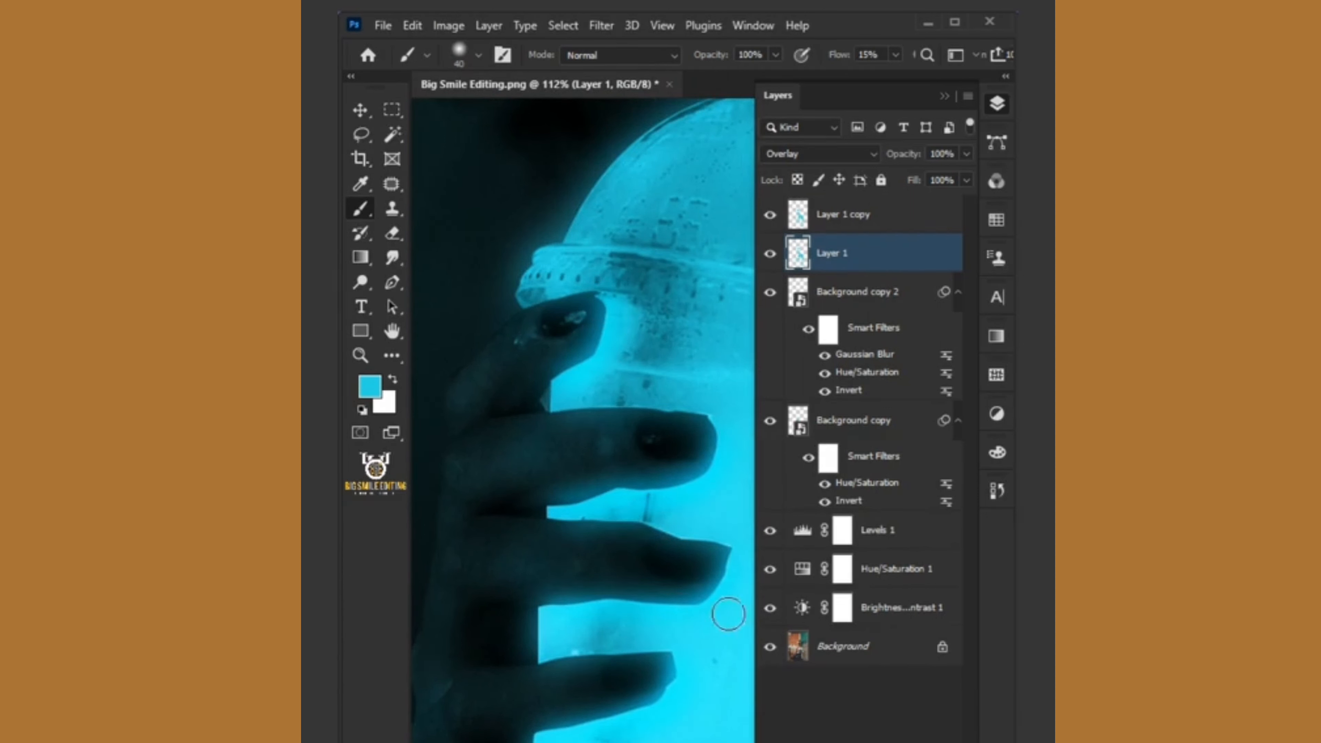
{"action": "scroll", "coordinate": [537, 676], "scroll_direction": "down", "scroll_amount": 15}
{"action": "scroll", "coordinate": [628, 666], "scroll_direction": "up", "scroll_amount": 4}
{"action": "scroll", "coordinate": [581, 670], "scroll_direction": "down", "scroll_amount": 5}
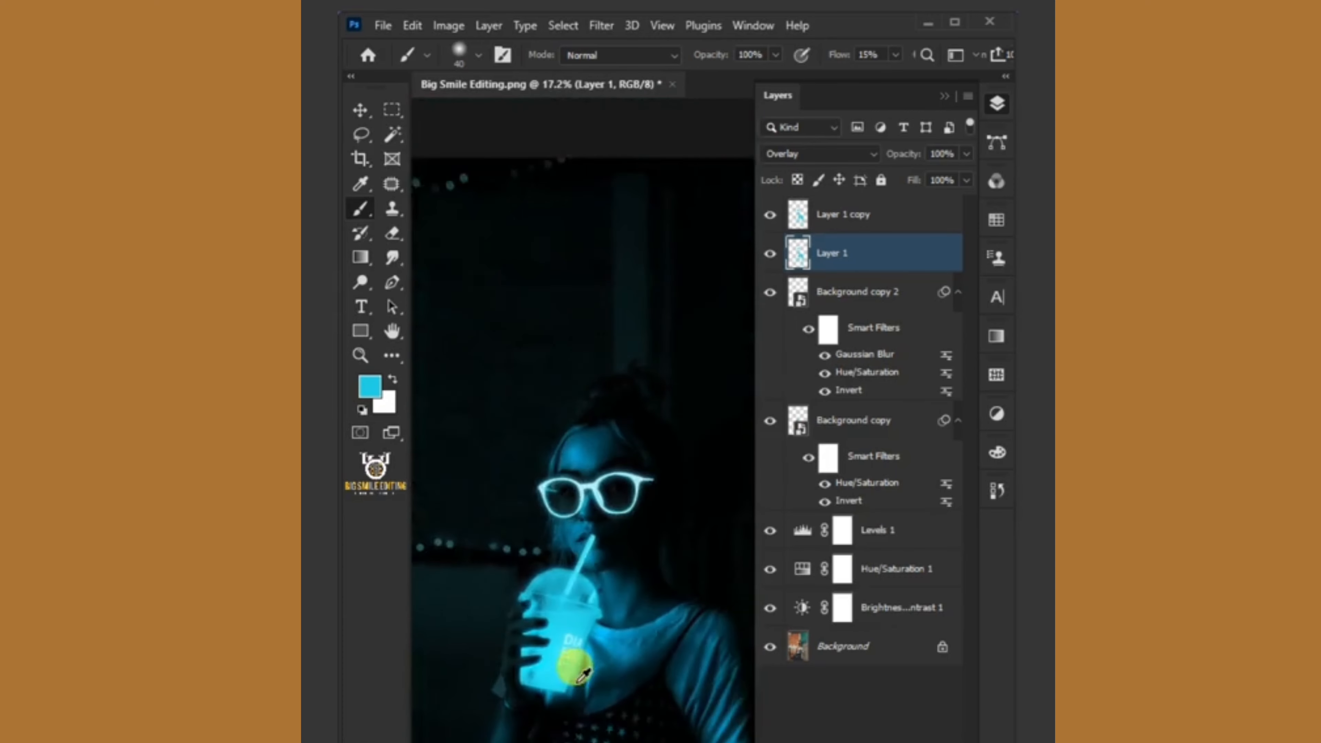
{"action": "scroll", "coordinate": [581, 669], "scroll_direction": "up", "scroll_amount": 1}
Add a Hue/Saturation adjustment above Layer 1 copy with Colorize on, hue 206 and saturation 51
{"action": "left_click", "coordinate": [845, 211]}
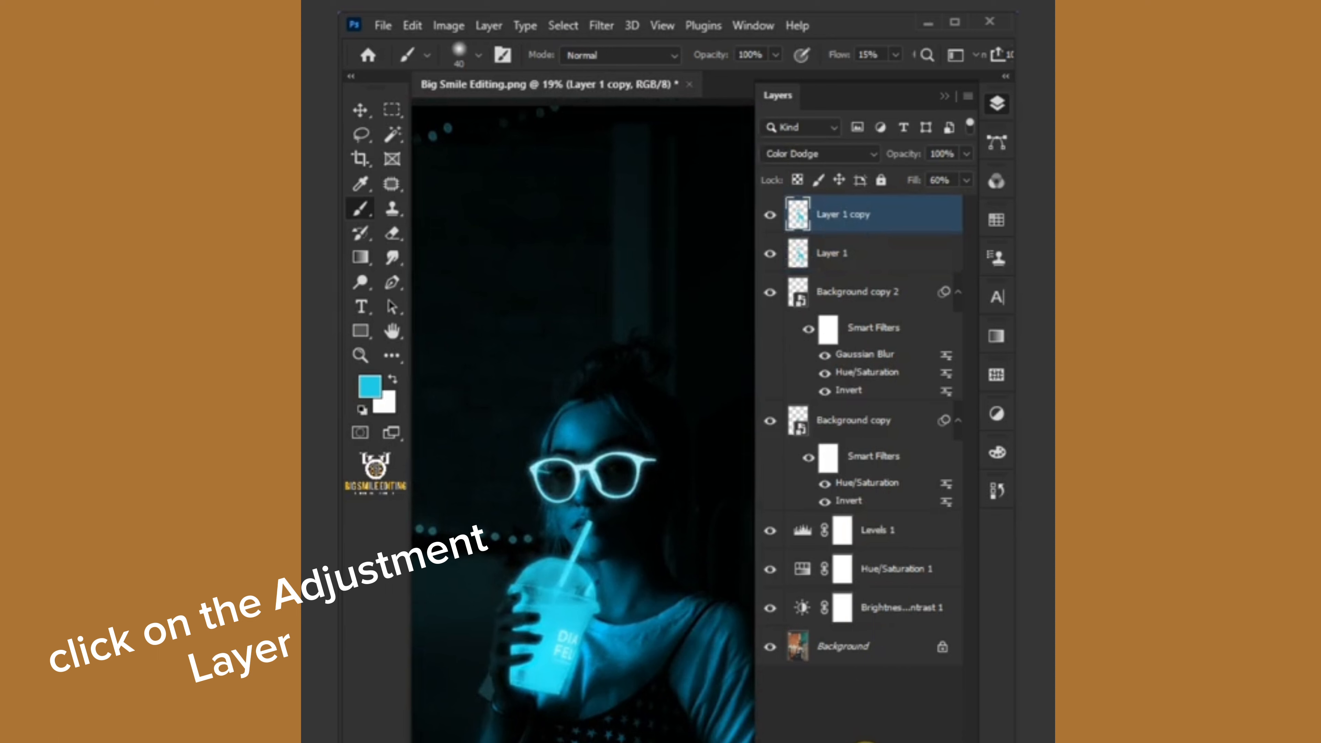
{"action": "left_click", "coordinate": [866, 740]}
{"action": "left_click", "coordinate": [907, 576]}
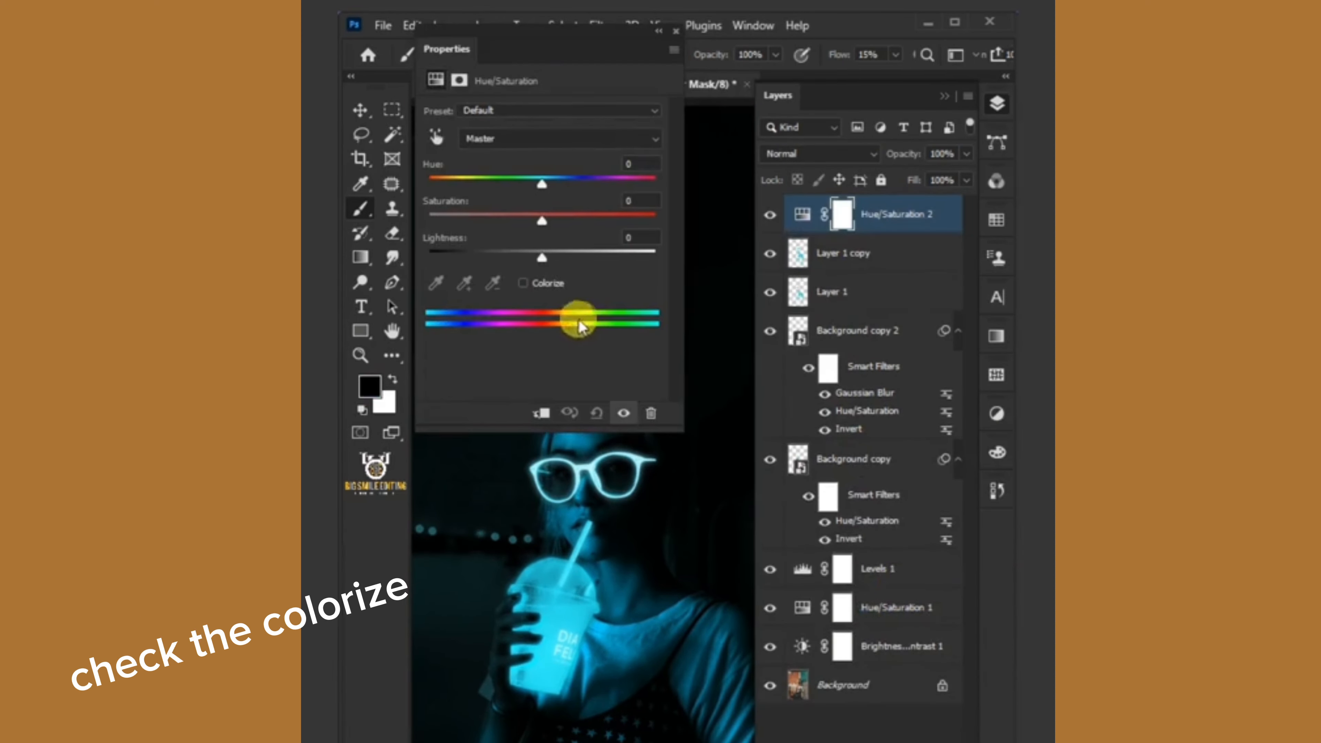
{"action": "left_click", "coordinate": [551, 282]}
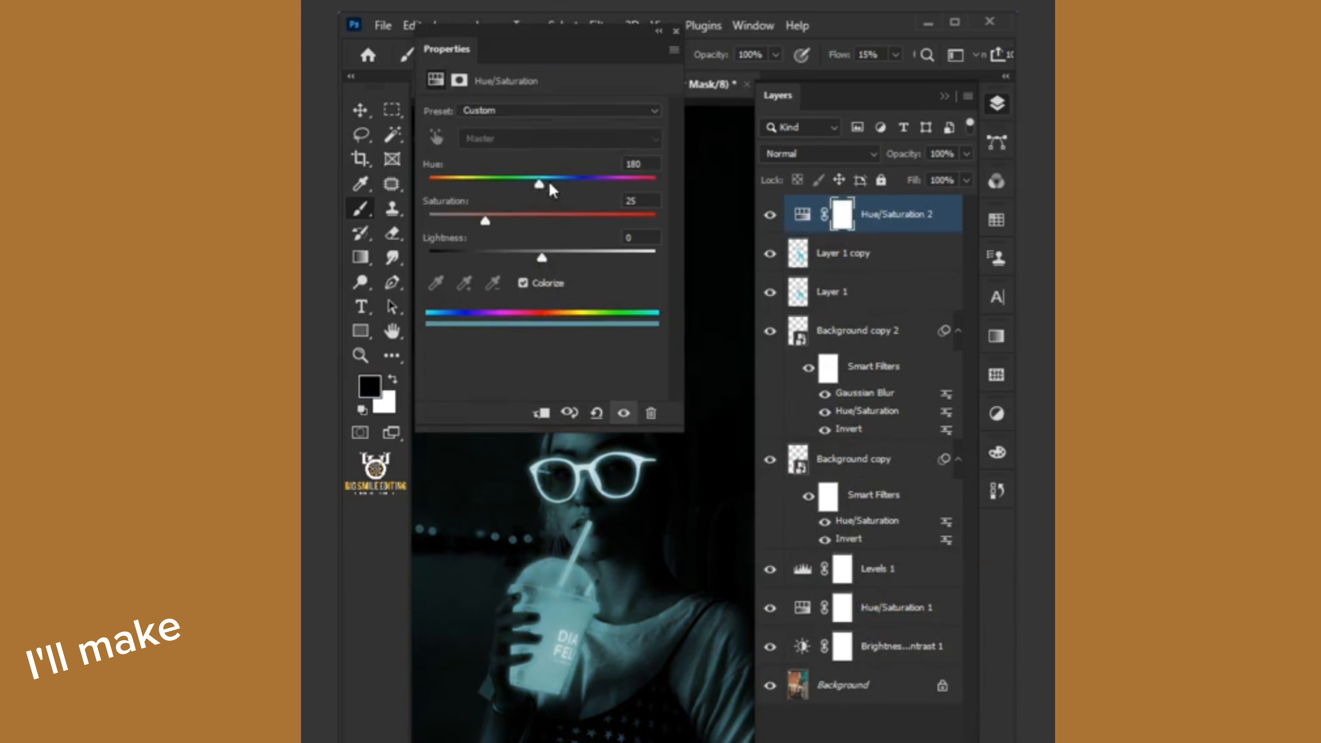
{"action": "left_click_drag", "start_coordinate": [549, 182], "coordinate": [562, 184]}
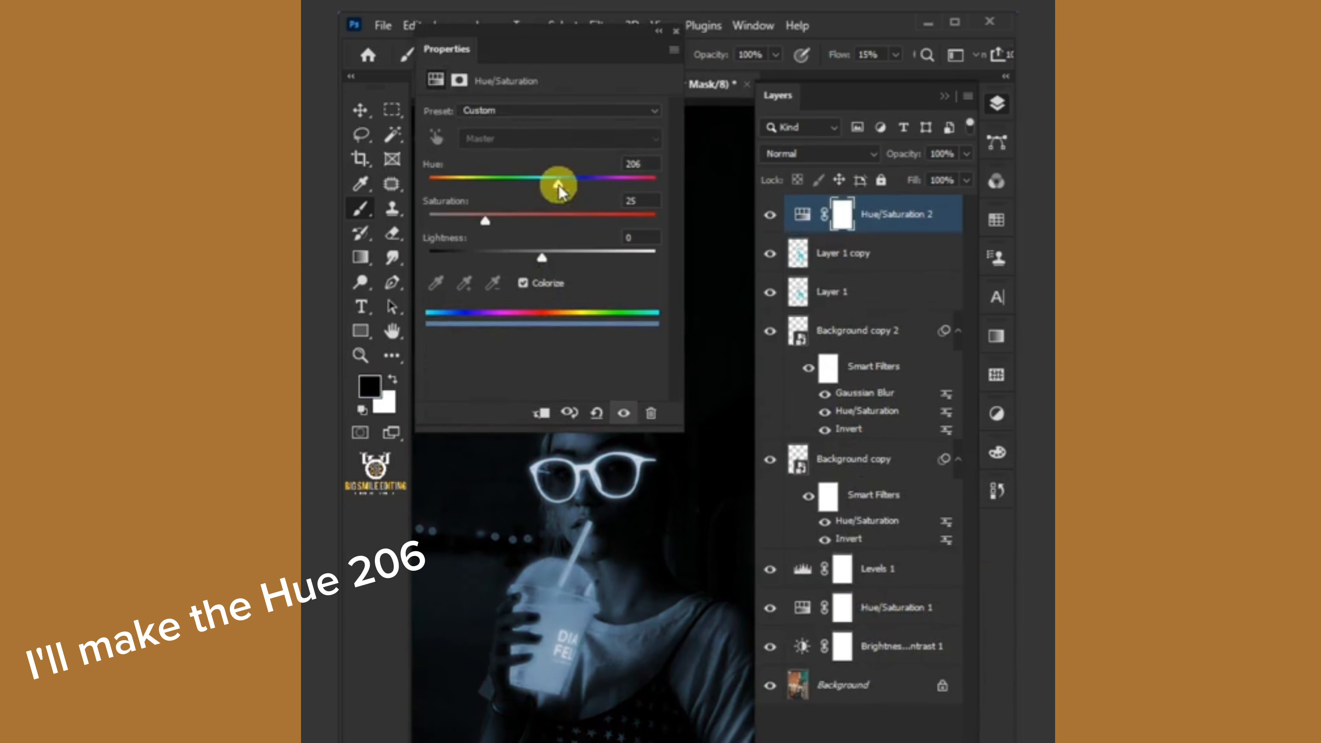
{"action": "left_click_drag", "start_coordinate": [485, 220], "coordinate": [553, 222]}
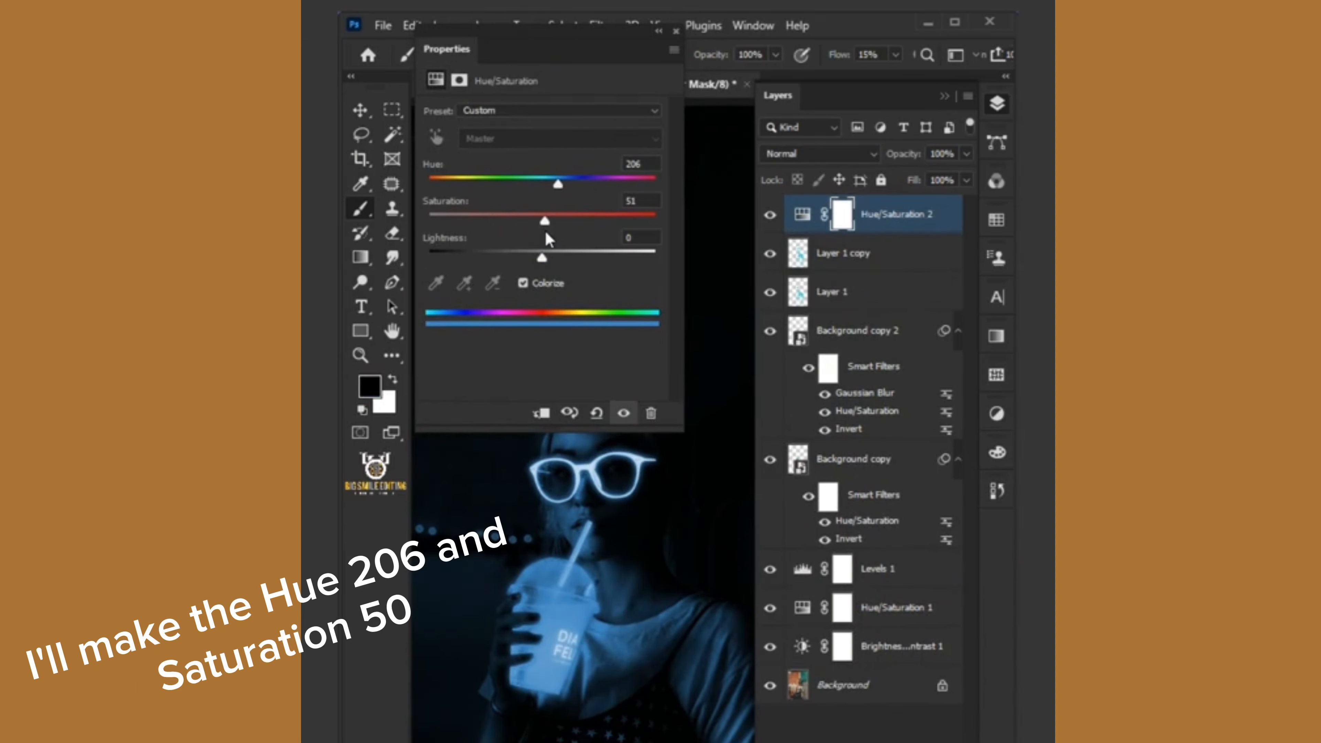
{"action": "left_click", "coordinate": [676, 31]}
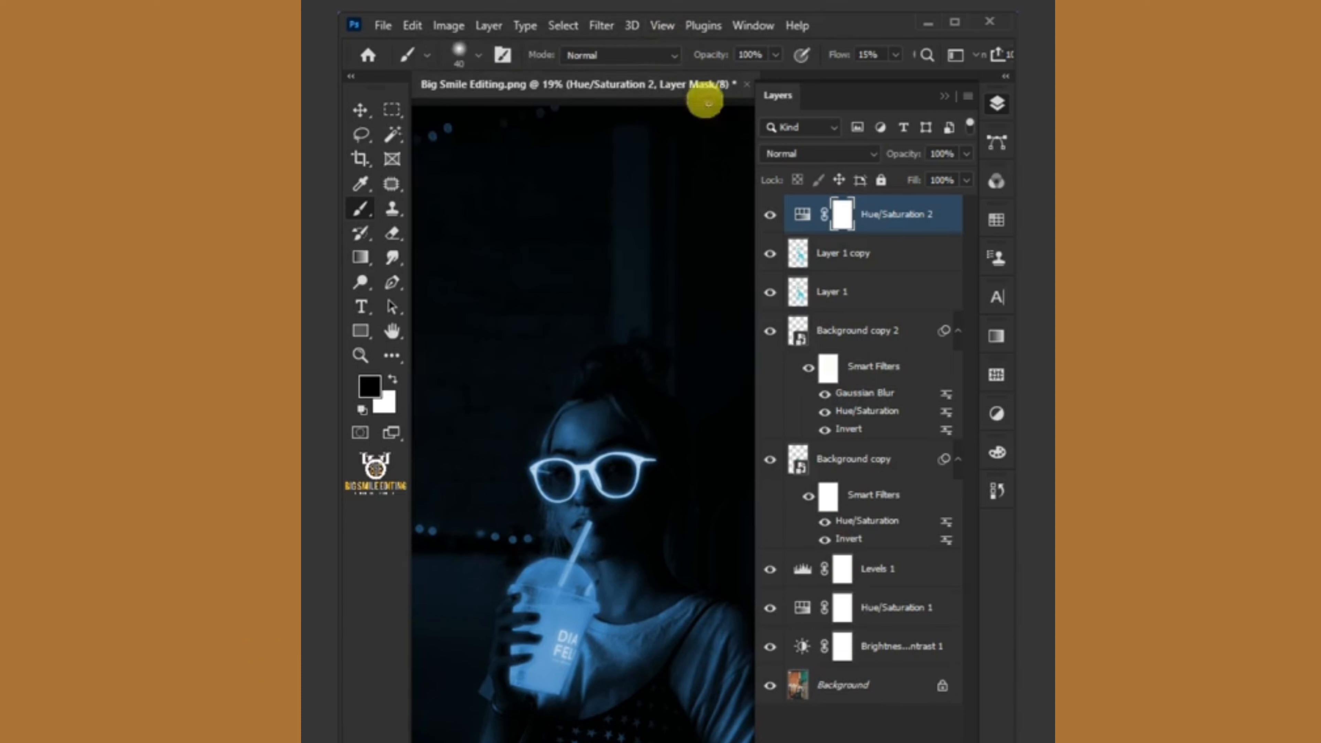
Add a Curves adjustment layer and set a highlight point at input 165, output 200
{"action": "left_click", "coordinate": [869, 734]}
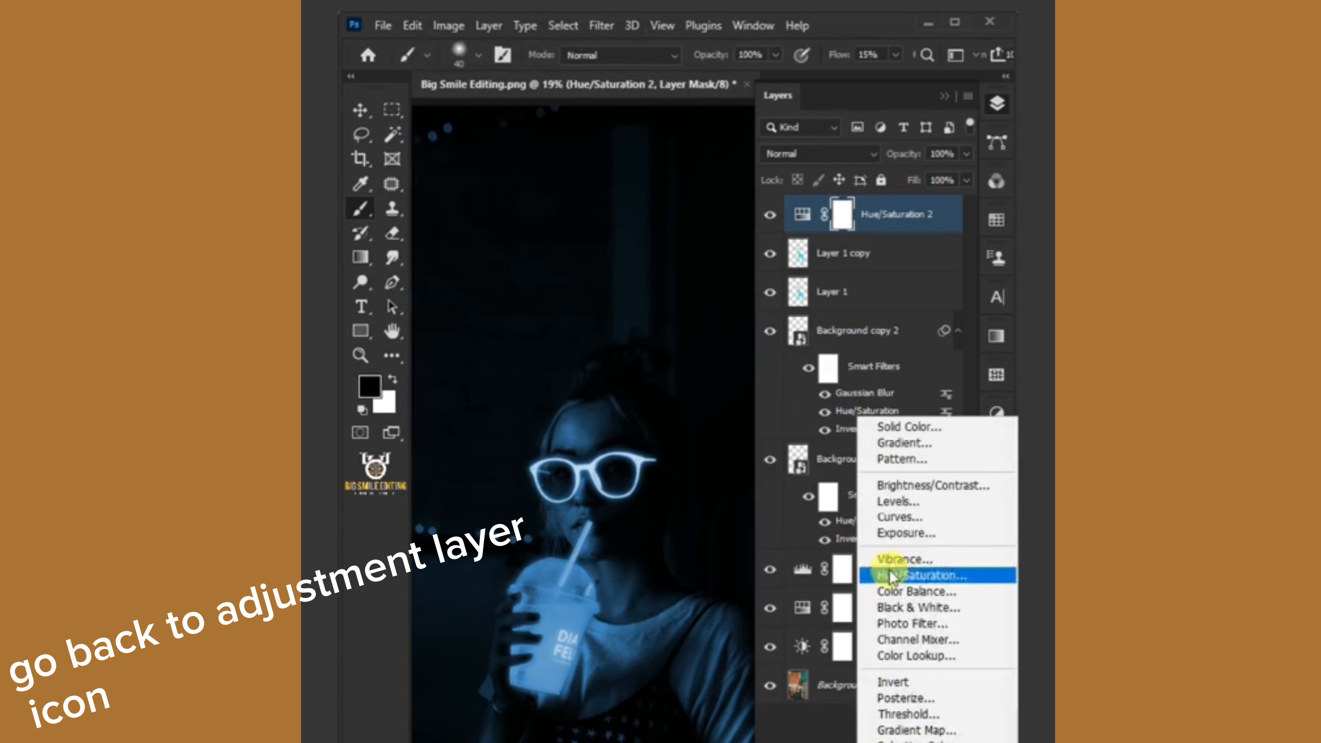
{"action": "left_click", "coordinate": [899, 518]}
{"action": "left_click", "coordinate": [607, 202]}
{"action": "left_click_drag", "start_coordinate": [536, 372], "coordinate": [499, 372]}
{"action": "type", "text": "165"}
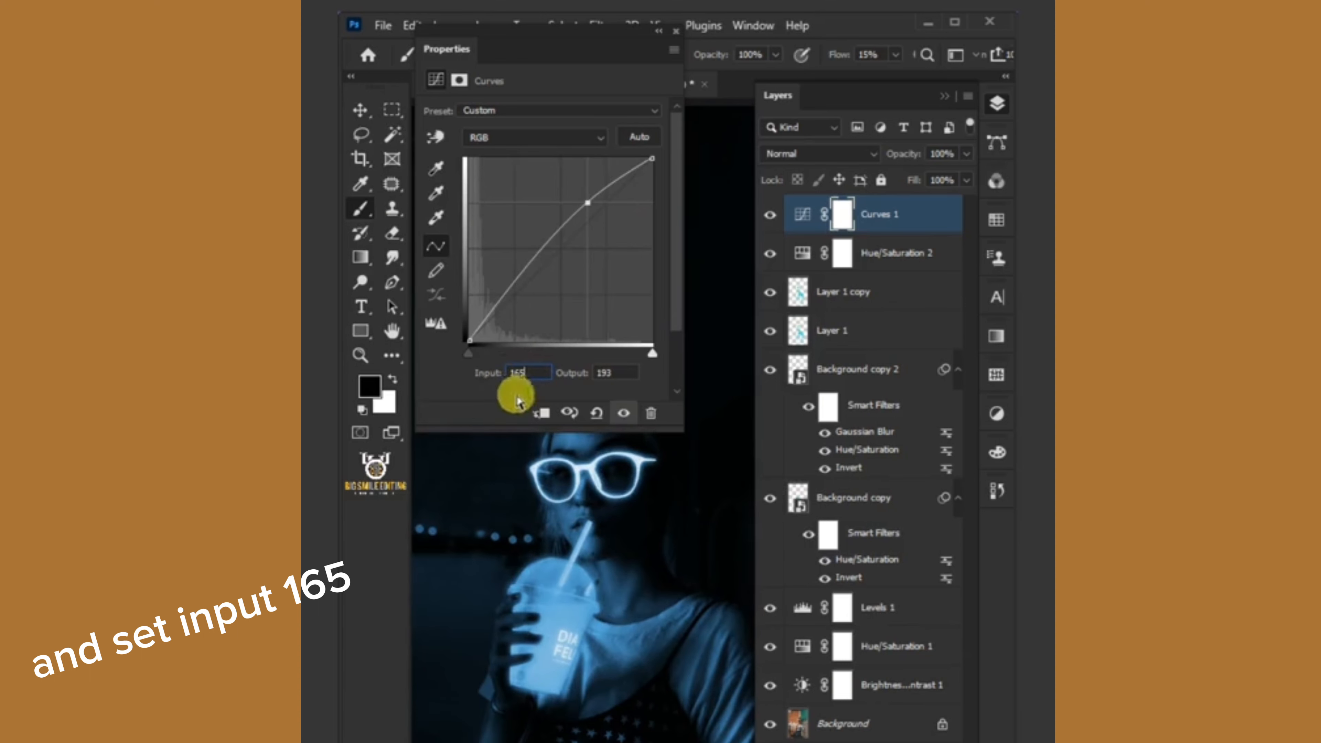
{"action": "type", "text": "200"}
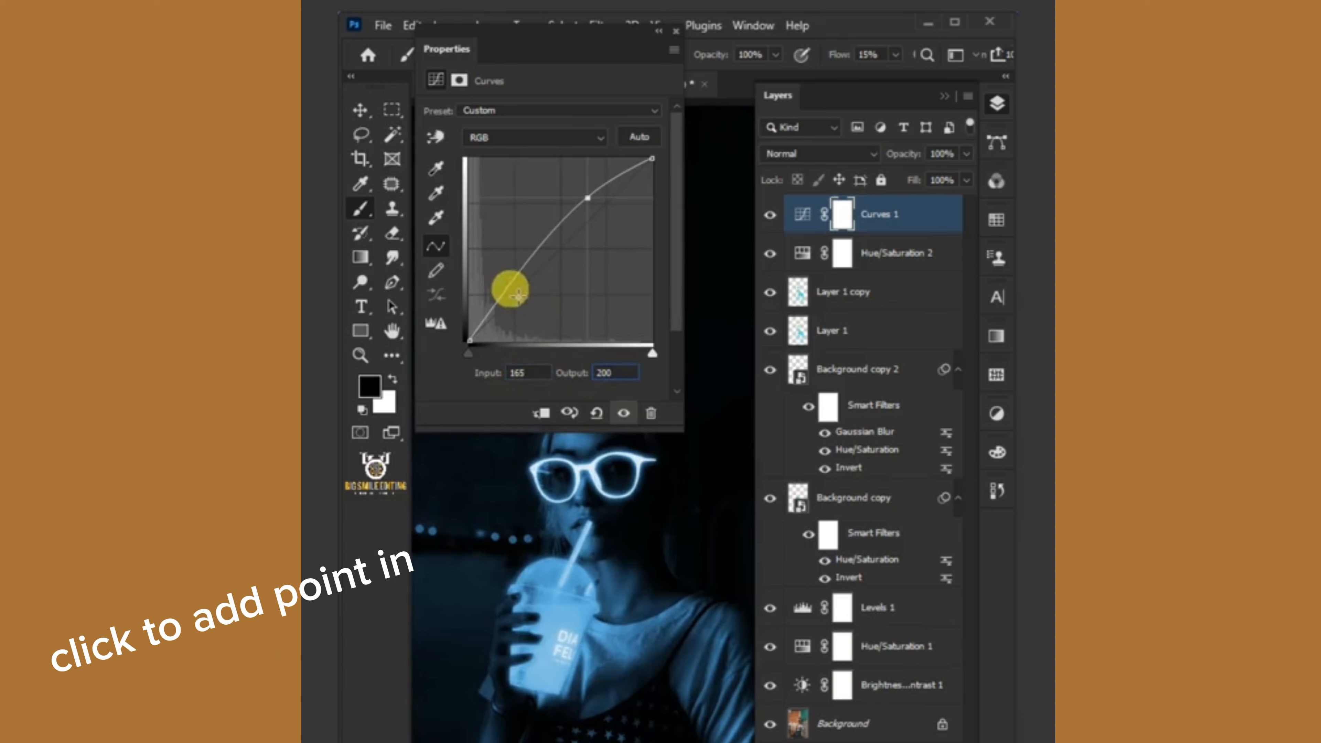
Add a shadow point to the curve at input 70, output 60, and close the curve settings
{"action": "left_click", "coordinate": [509, 288]}
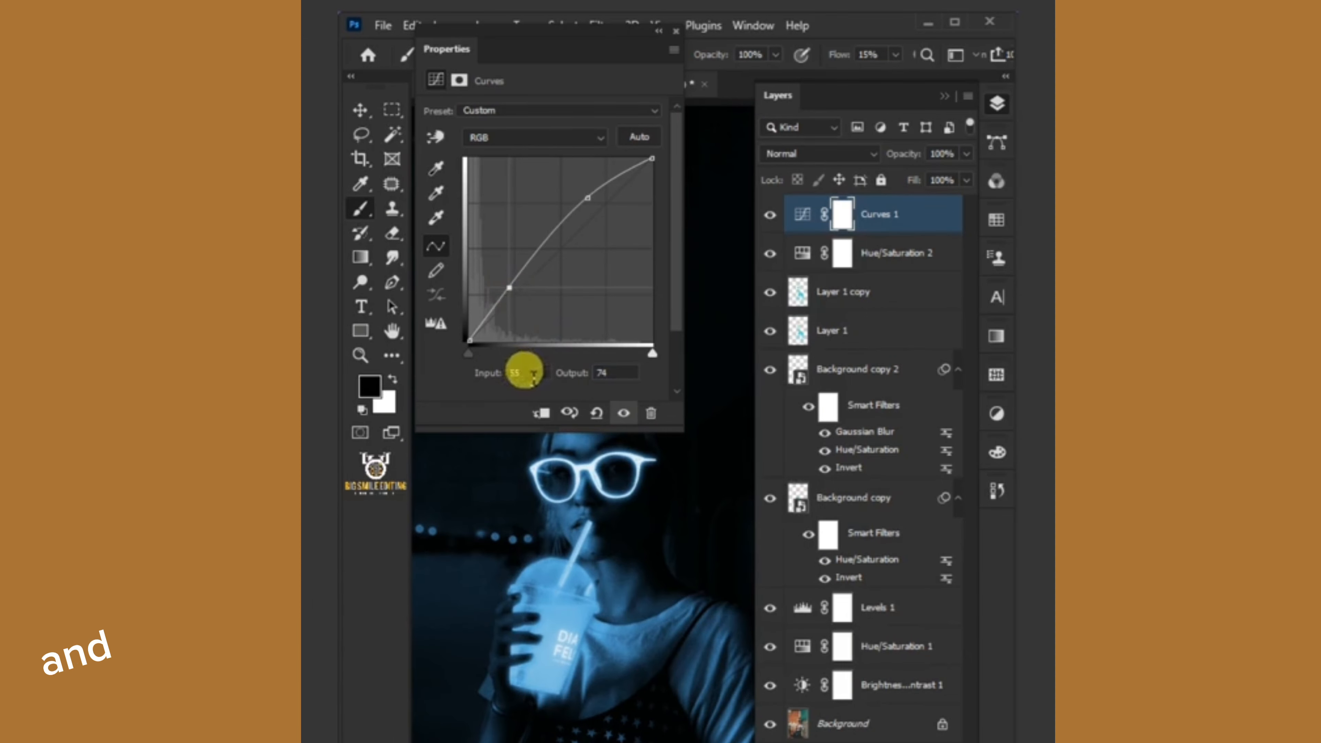
{"action": "left_click_drag", "start_coordinate": [522, 372], "coordinate": [511, 383]}
{"action": "type", "text": "70"}
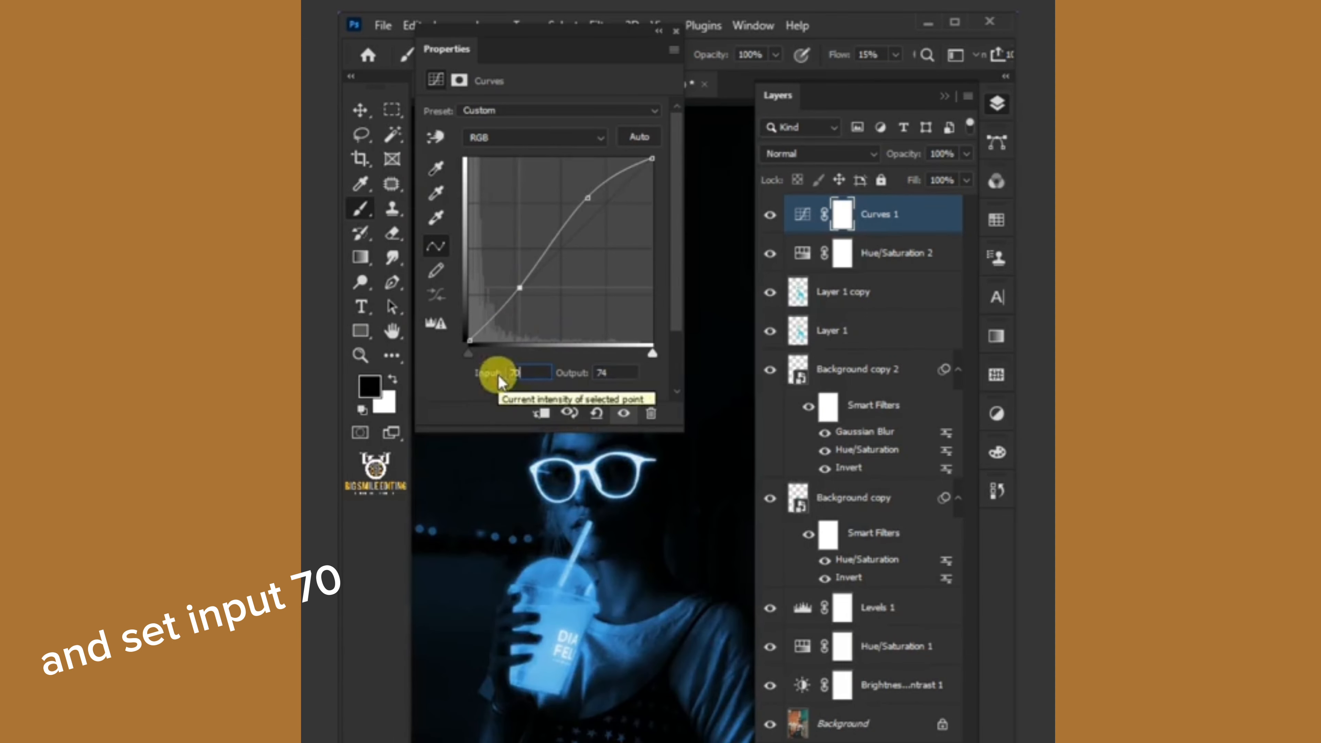
{"action": "left_click_drag", "start_coordinate": [619, 375], "coordinate": [586, 388]}
{"action": "type", "text": "60"}
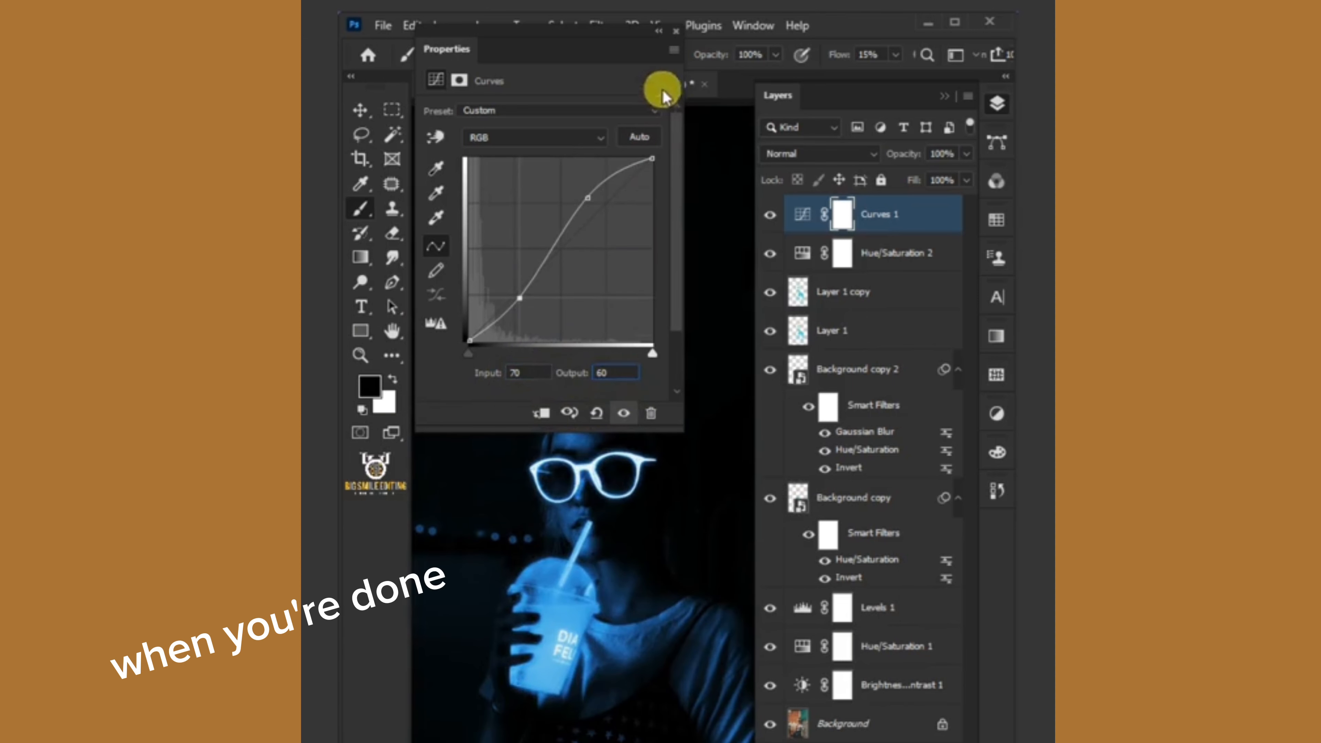
{"action": "left_click", "coordinate": [675, 31]}
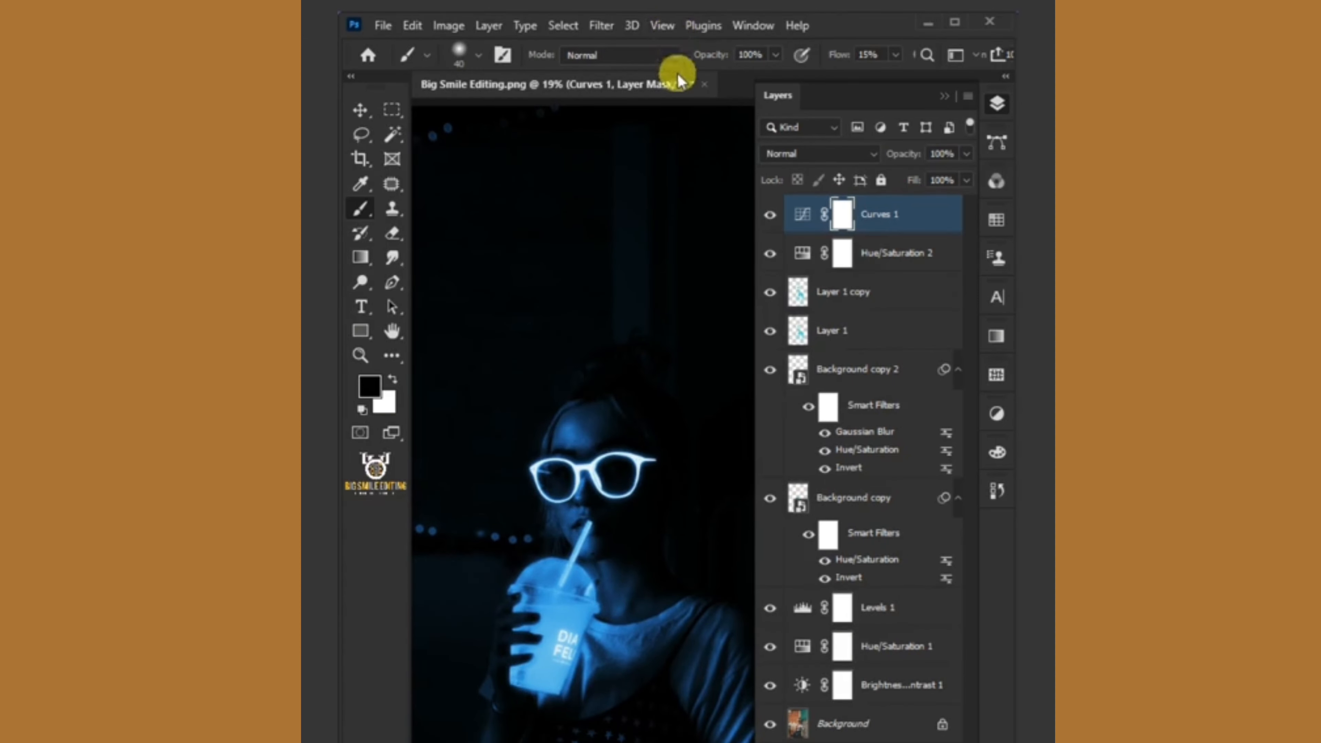
Hide the layer list to free the canvas and examine the glow on the glasses, face and cup up close
{"action": "left_click", "coordinate": [945, 96]}
{"action": "scroll", "coordinate": [541, 525], "scroll_direction": "up", "scroll_amount": 7}
{"action": "left_click_drag", "start_coordinate": [610, 739], "coordinate": [618, 655]}
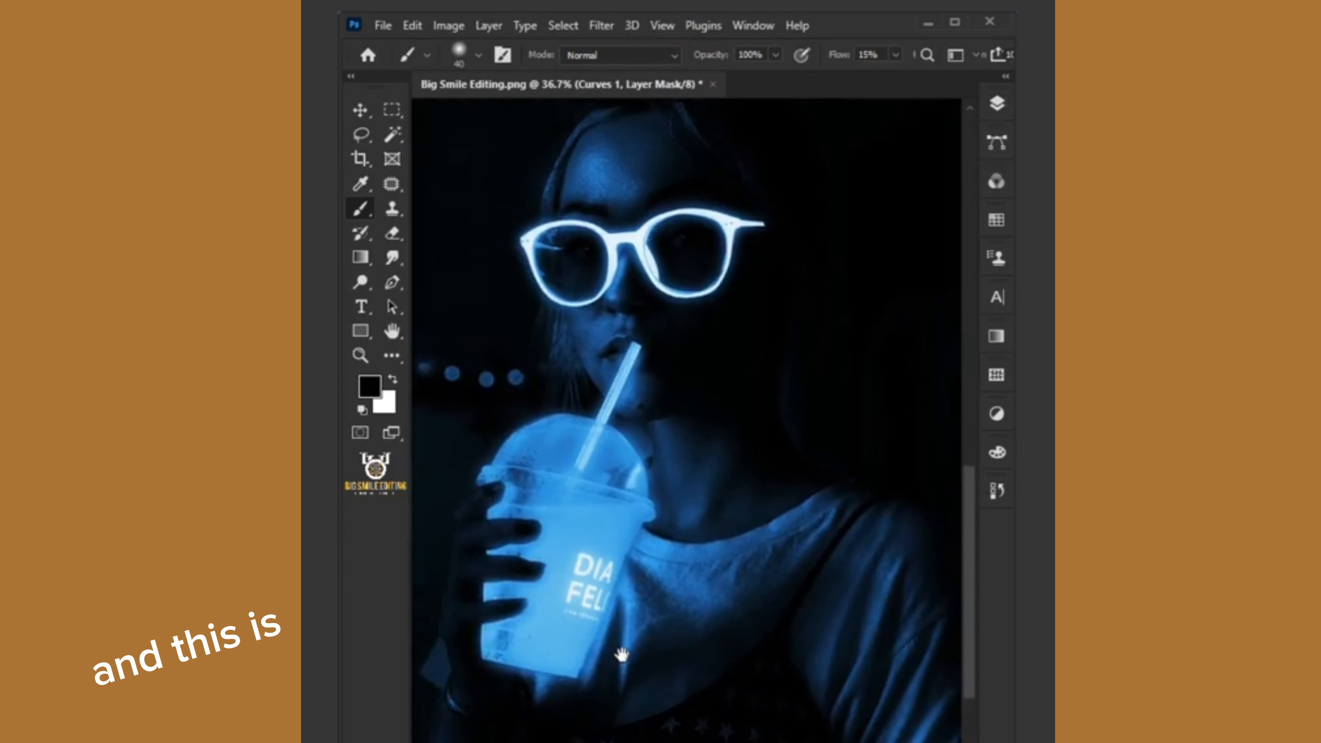
{"action": "left_click_drag", "start_coordinate": [784, 648], "coordinate": [762, 633]}
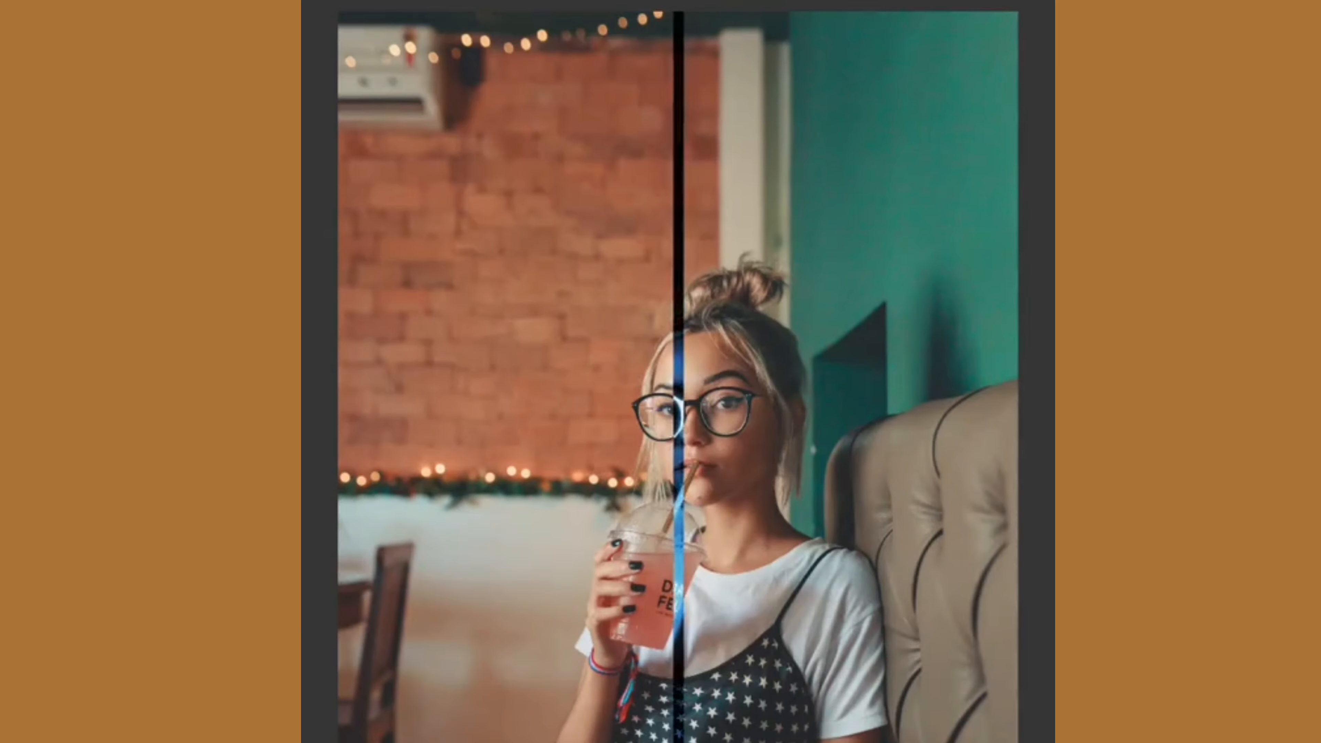